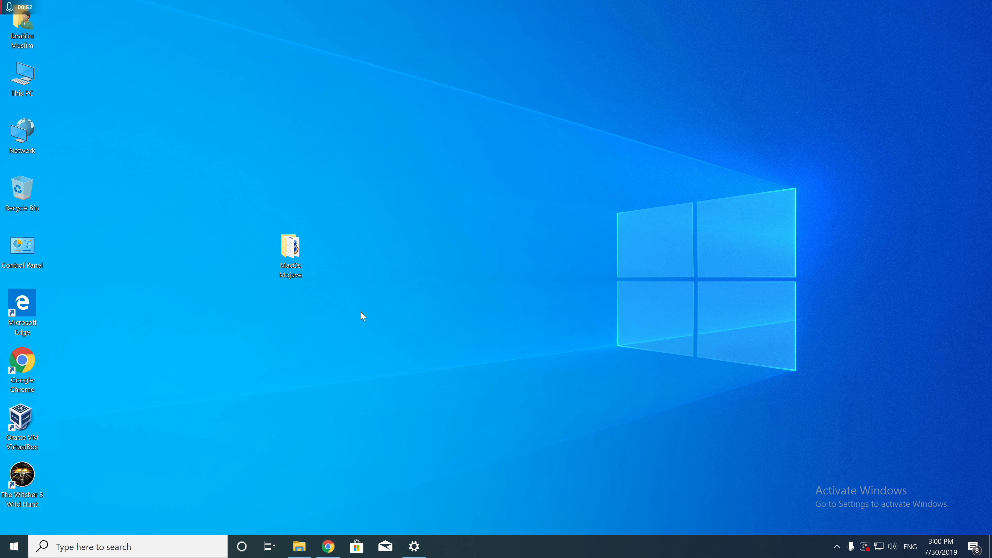
Open the MacOs Mojave folder on the desktop and reposition its window.
drag(311, 241, 525, 239)
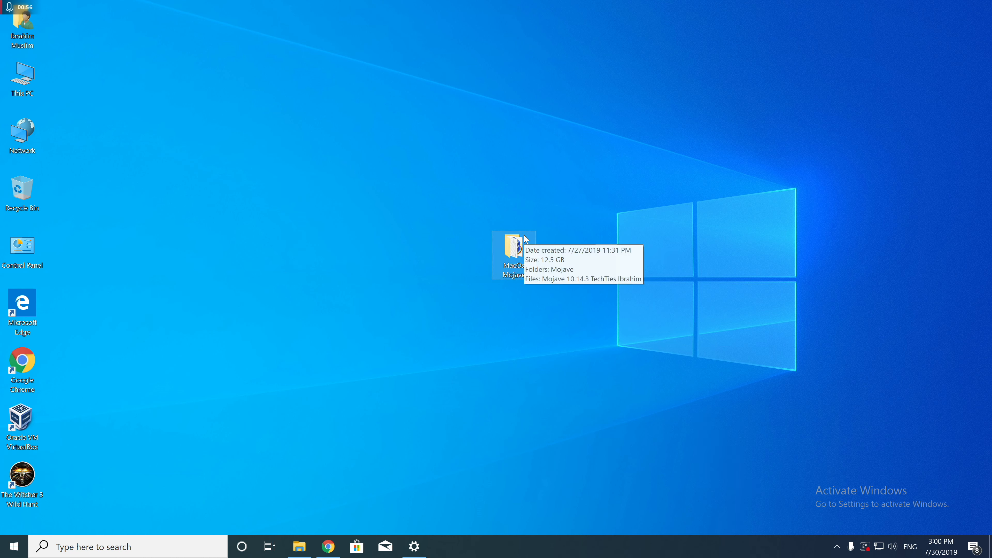
click(430, 195)
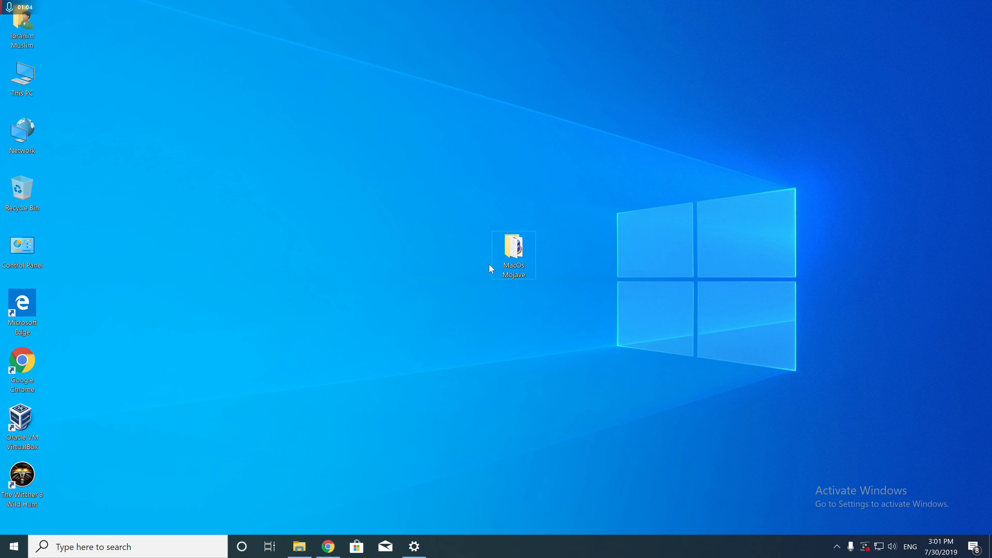
double_click(527, 256)
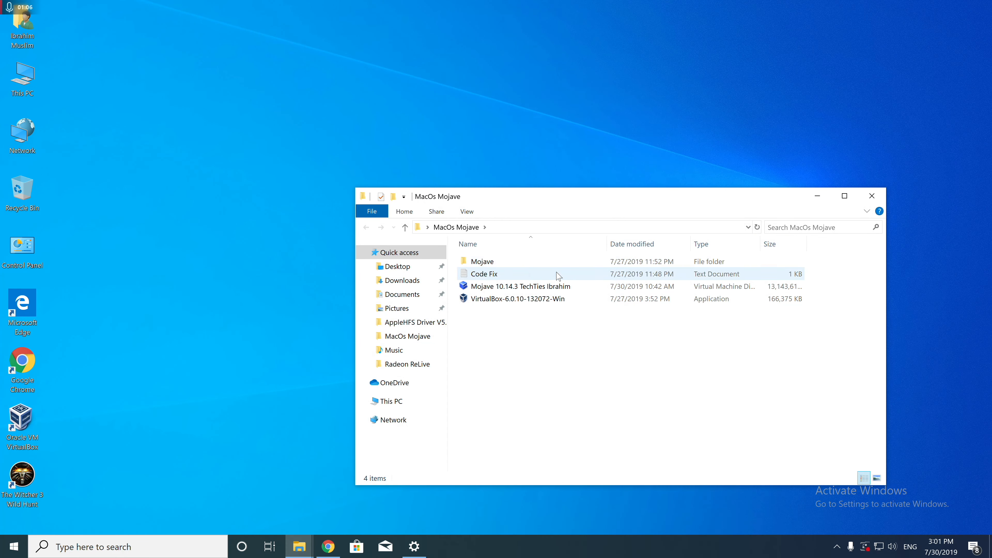
drag(608, 196, 483, 153)
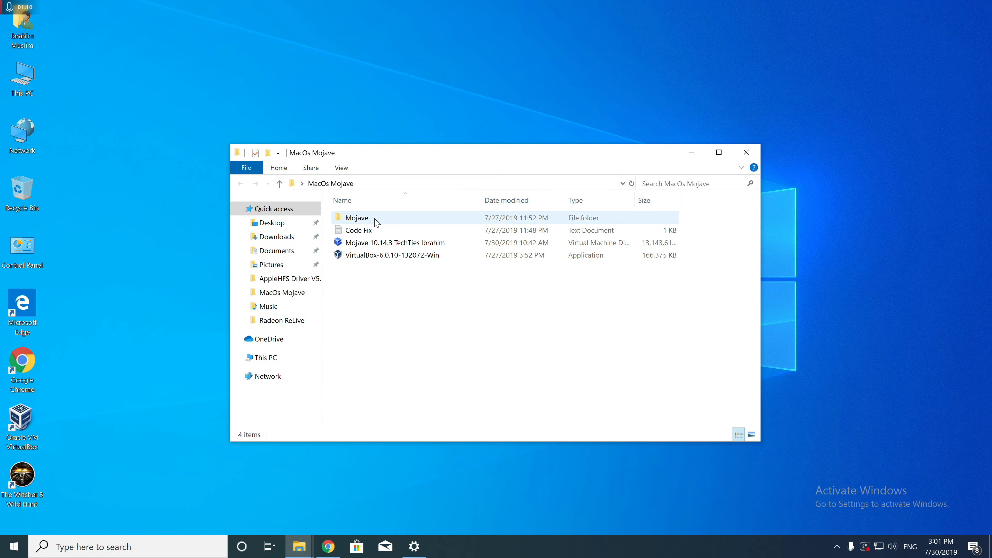
Examine the VirtualBox installer, the Mojave 10.14.3 virtual disk file and the Code Fix text file in the MacOs Mojave folder.
click(365, 256)
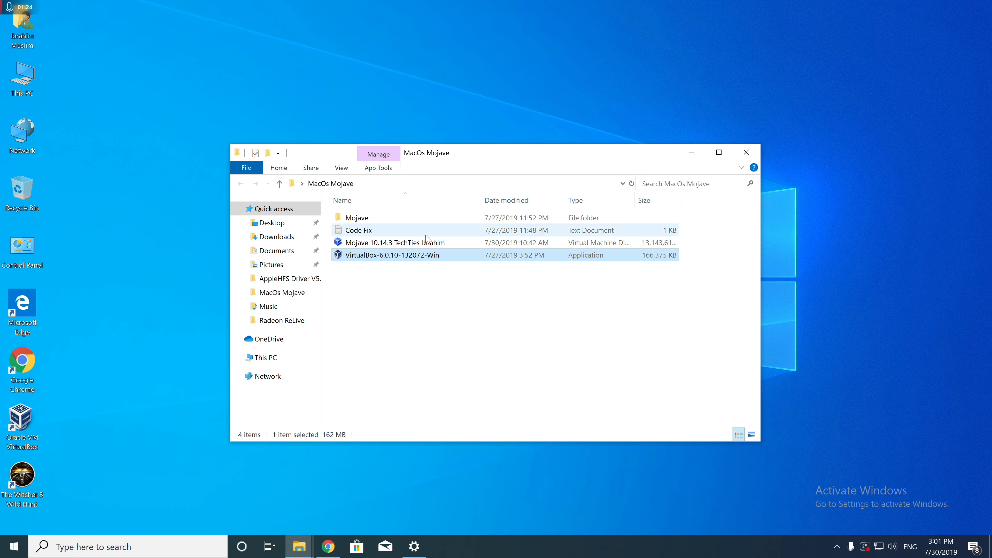
click(422, 243)
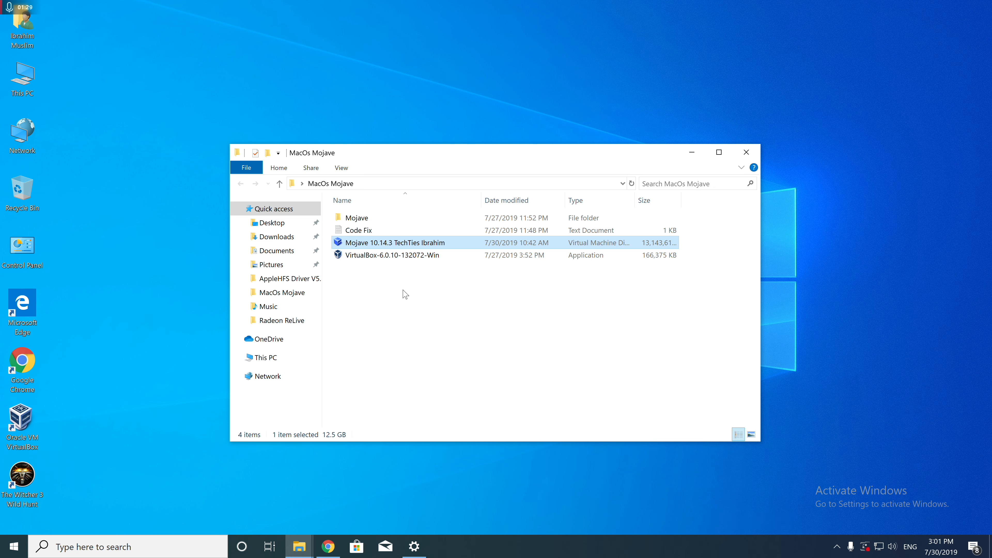
click(405, 231)
click(386, 284)
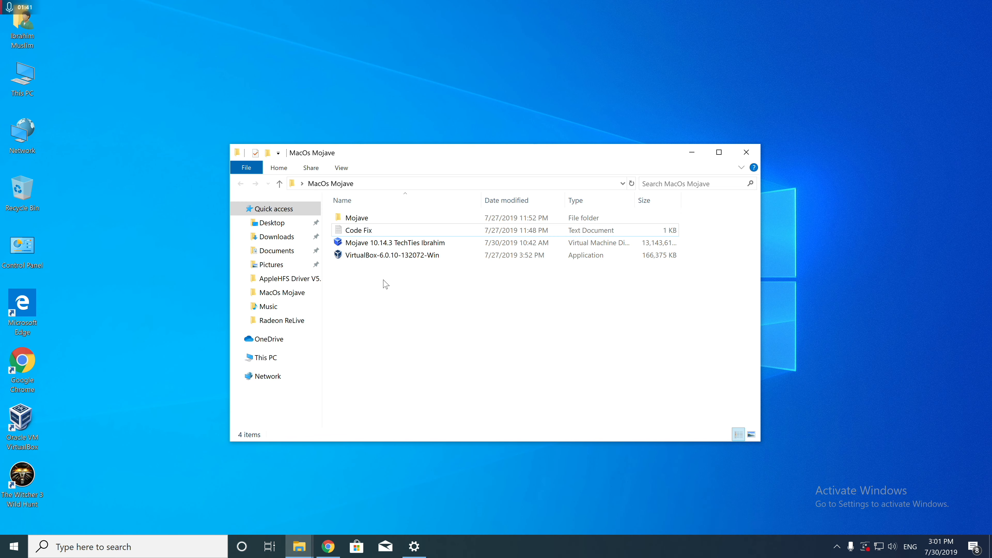
Launch Oracle VM VirtualBox and arrange its manager window so the MacOs Mojave folder window is also reachable.
click(21, 421)
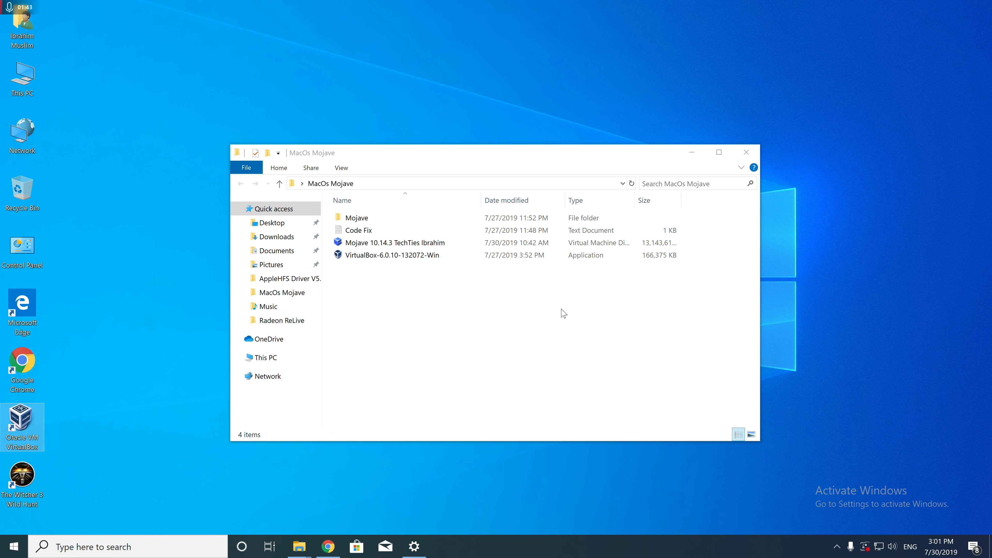
drag(356, 17, 579, 236)
click(394, 334)
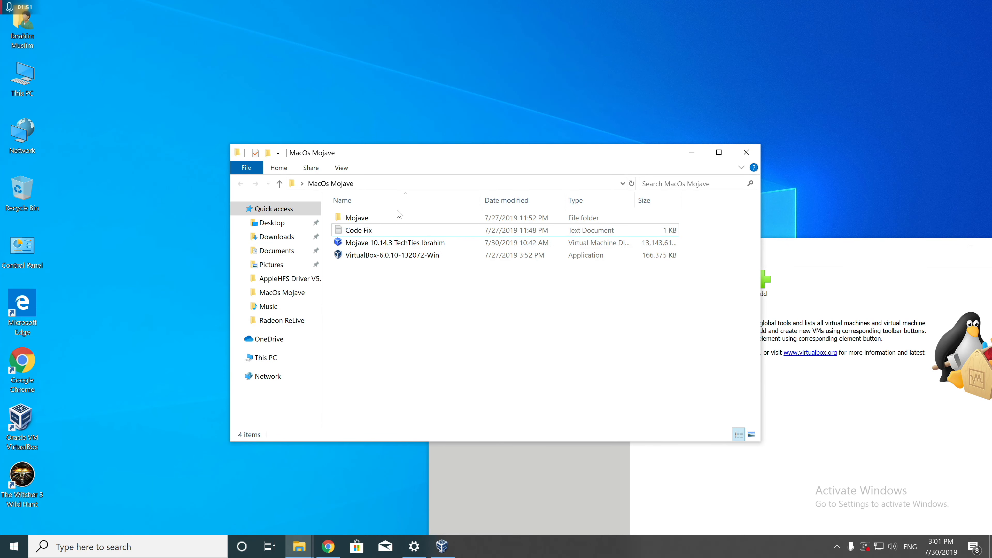
click(862, 237)
drag(816, 250, 714, 74)
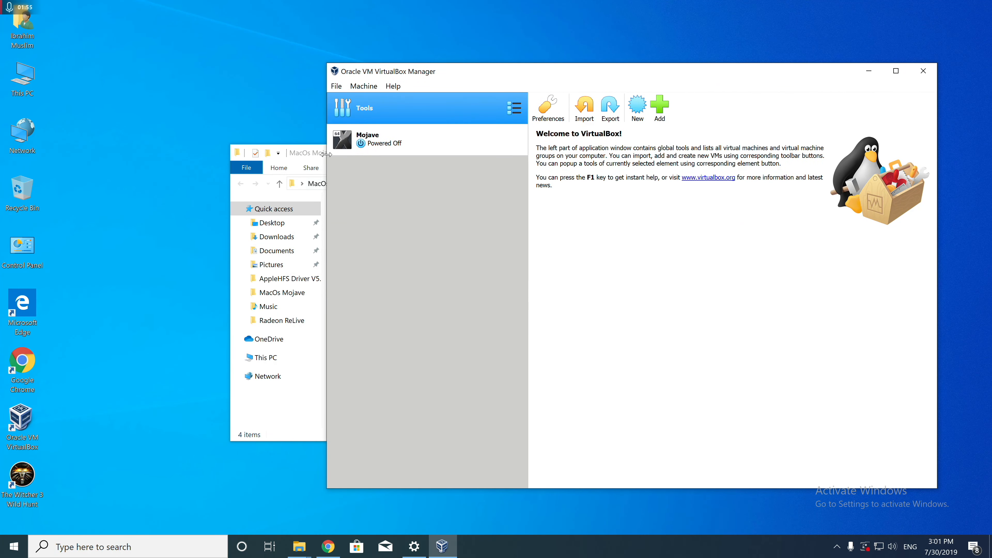
click(309, 156)
drag(546, 156, 457, 152)
click(315, 254)
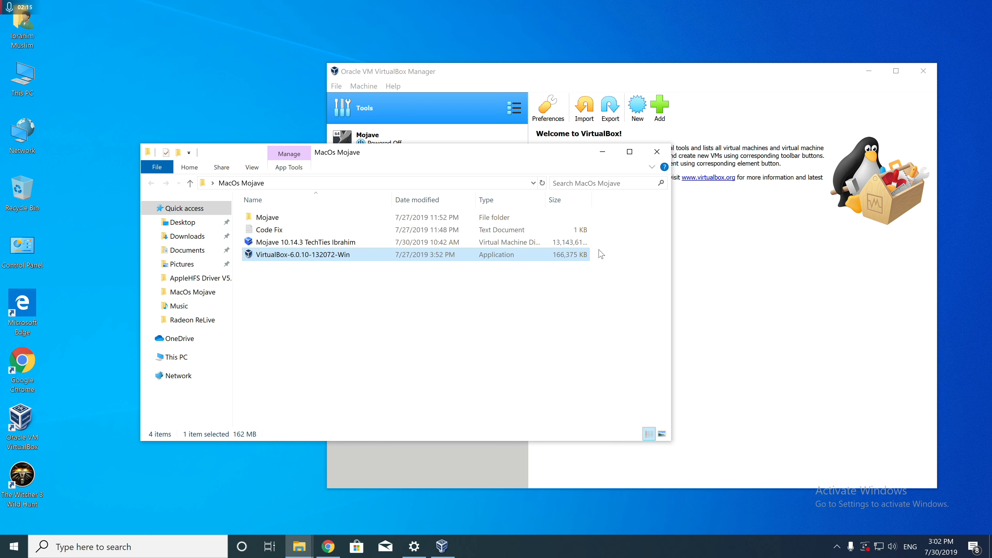
click(740, 268)
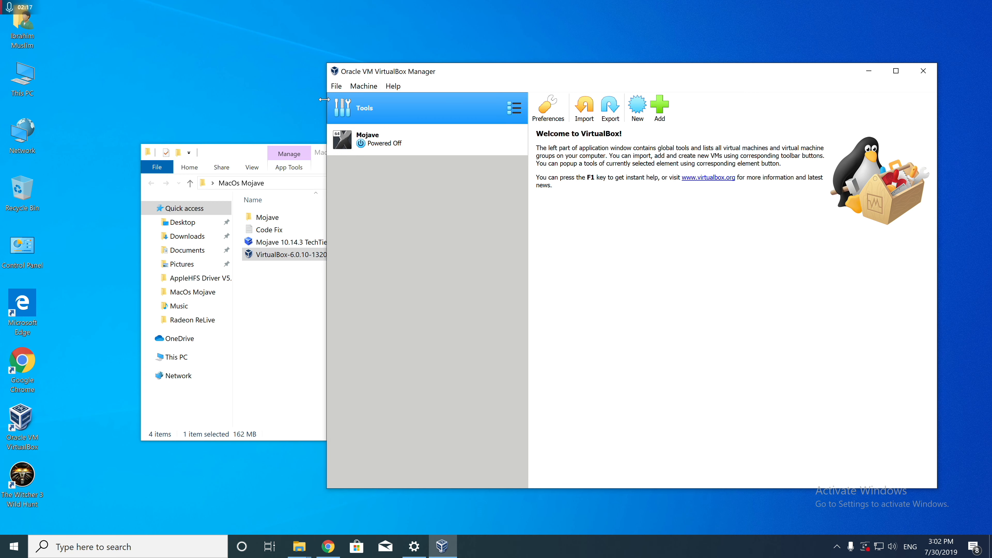
click(346, 86)
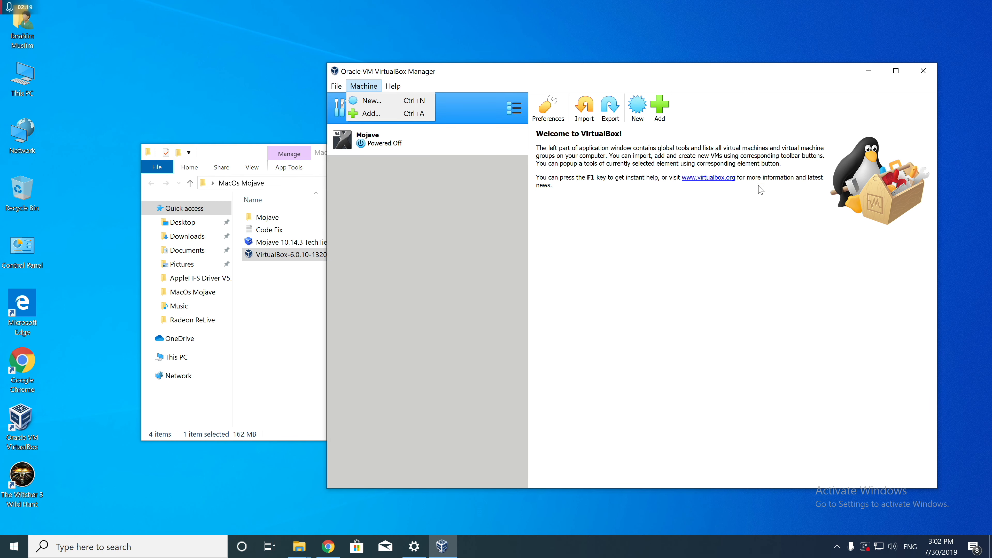
click(615, 218)
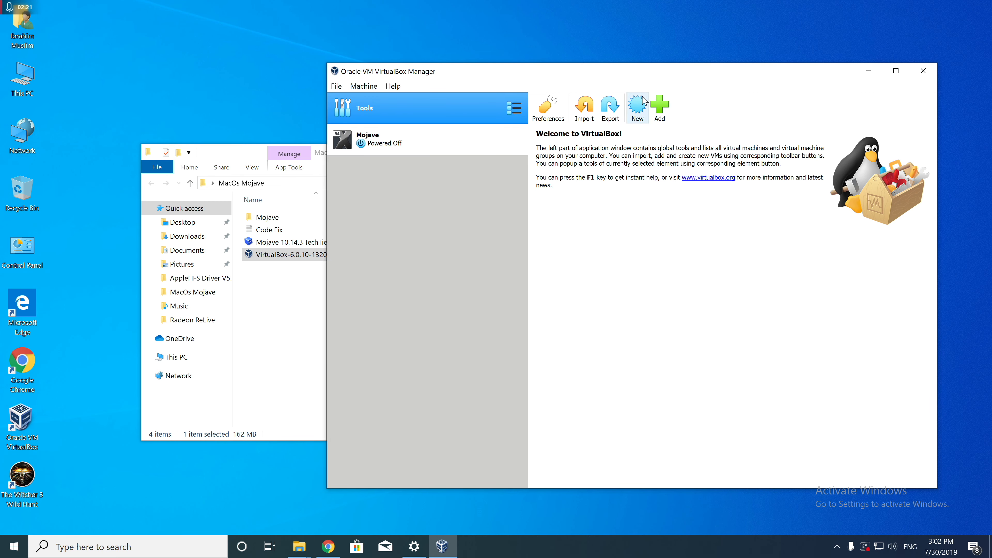
Start a new virtual machine named Mojave2 with type Mac OS X and version macOS 10.13 High Sierra (64-bit).
click(643, 107)
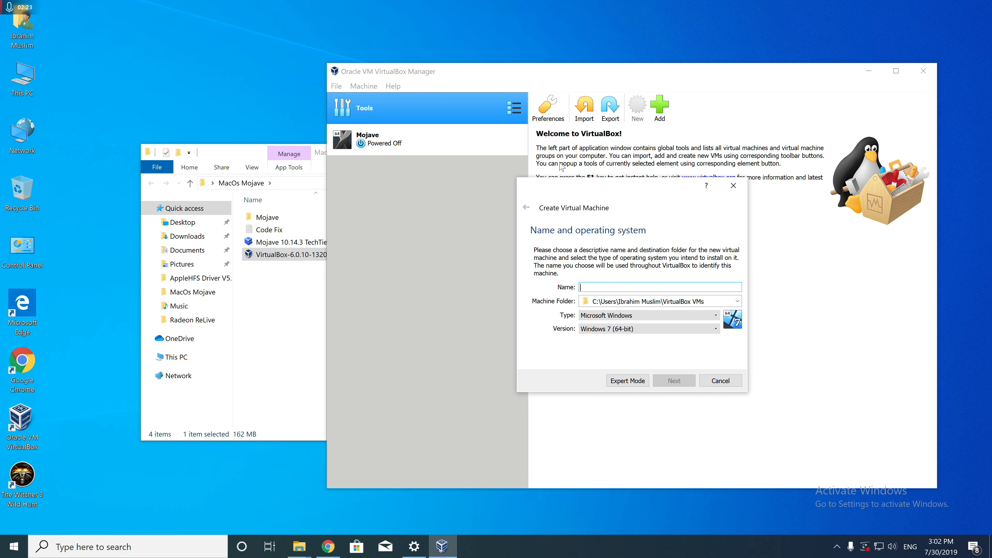
click(285, 278)
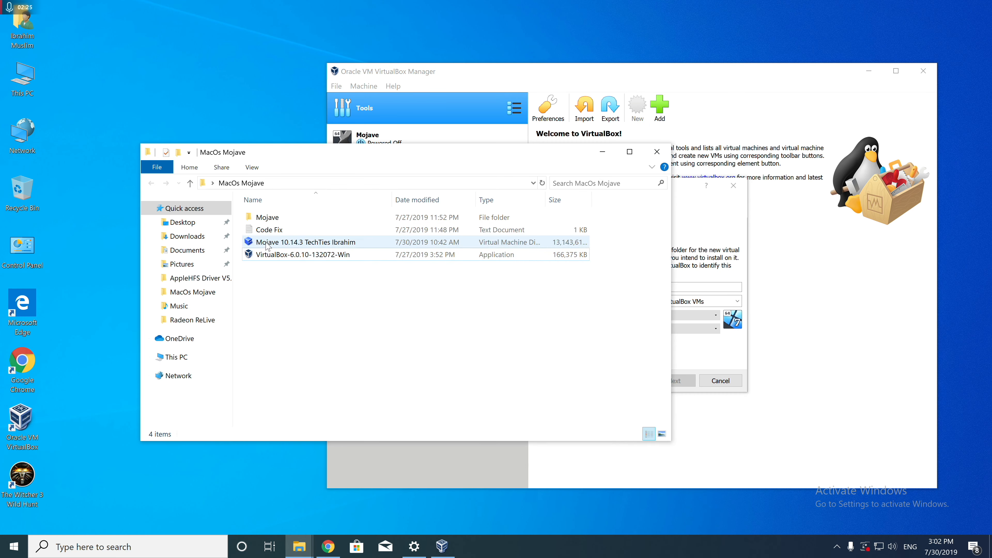
click(350, 244)
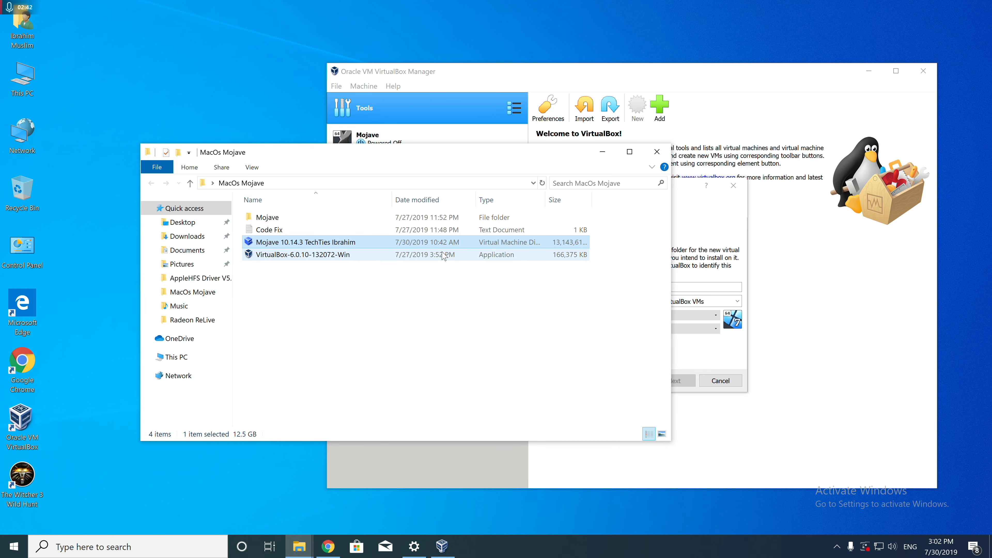
click(701, 218)
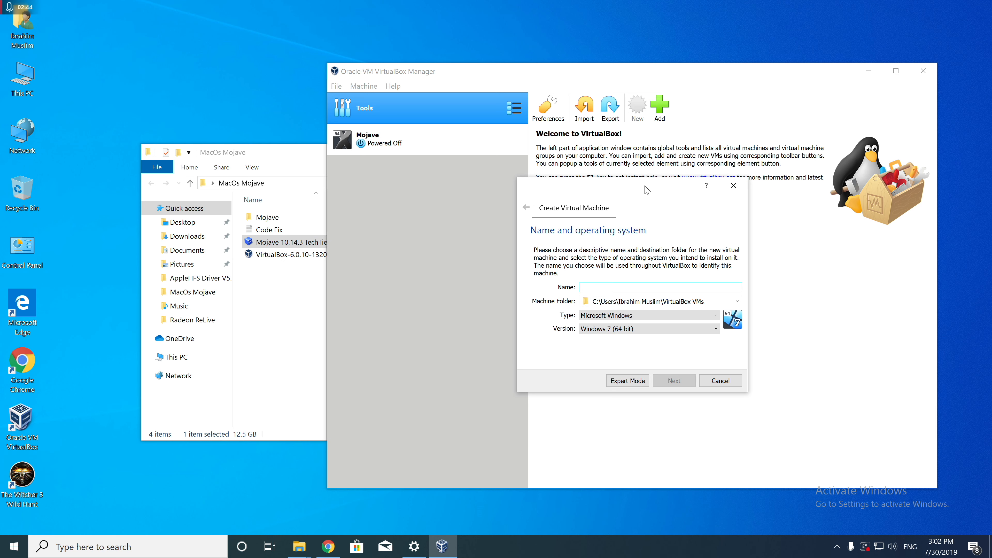
drag(646, 190, 452, 154)
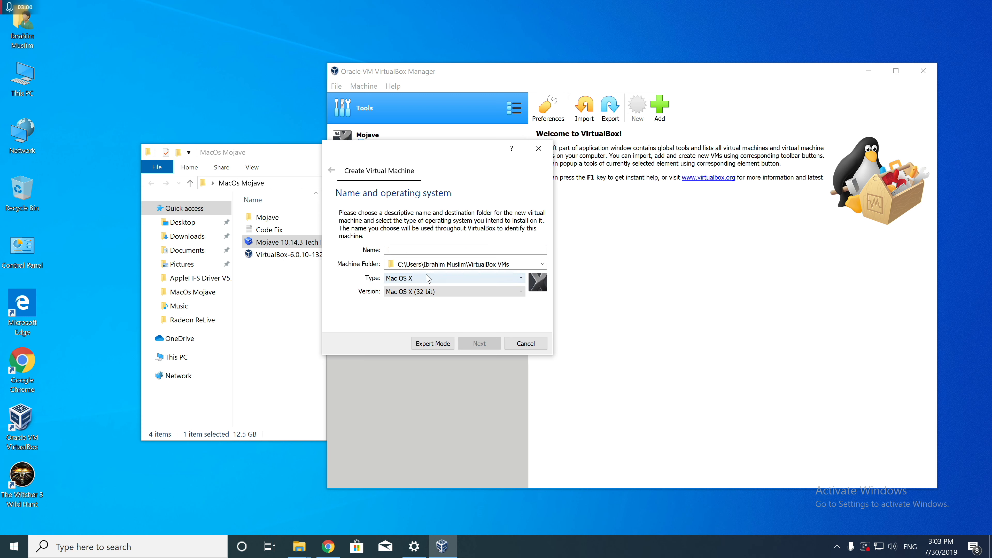
click(422, 292)
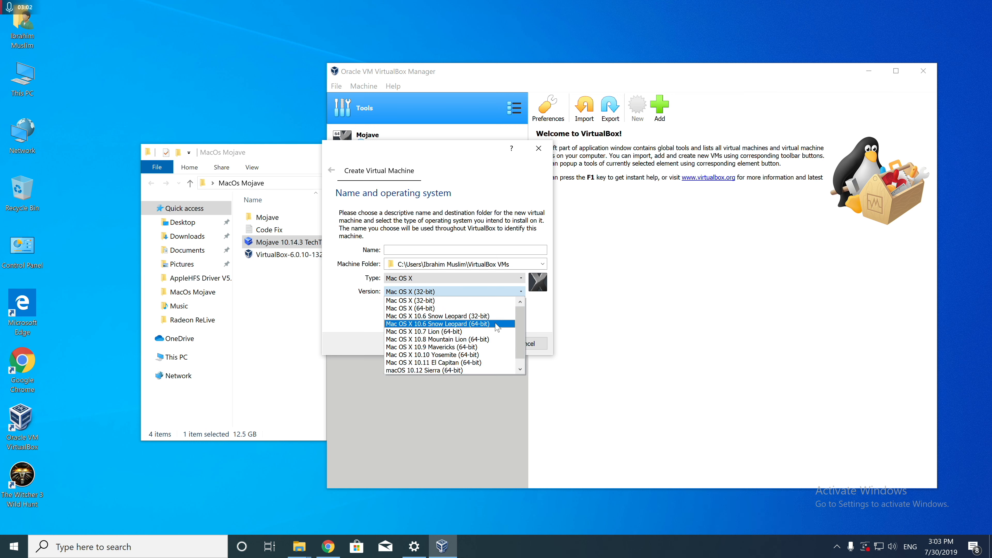
drag(521, 320, 522, 332)
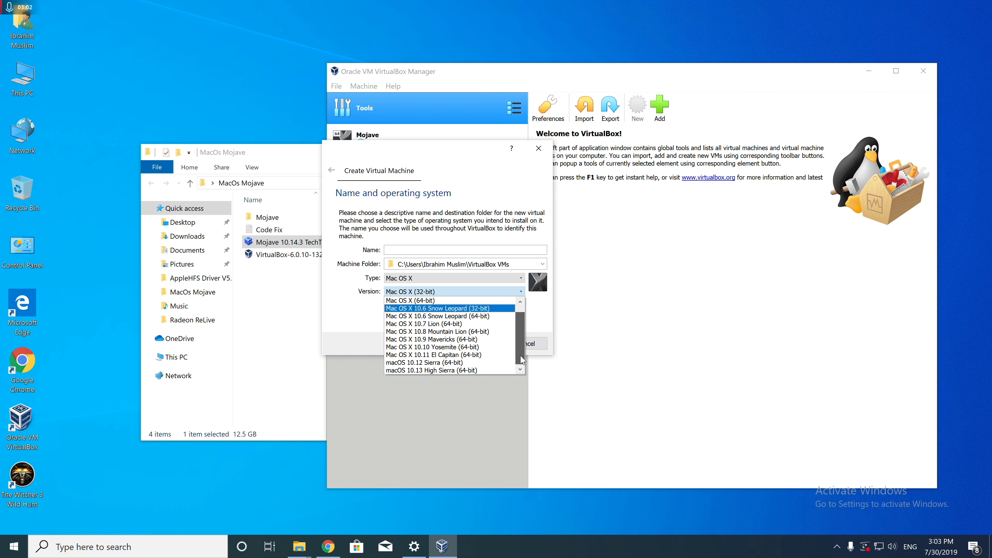
click(437, 370)
text(Mojave2)
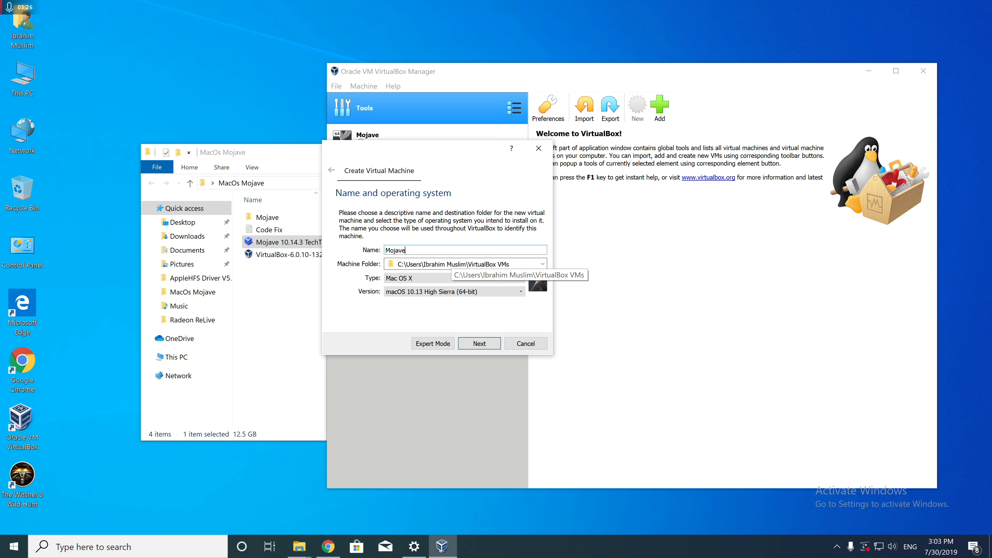
click(466, 344)
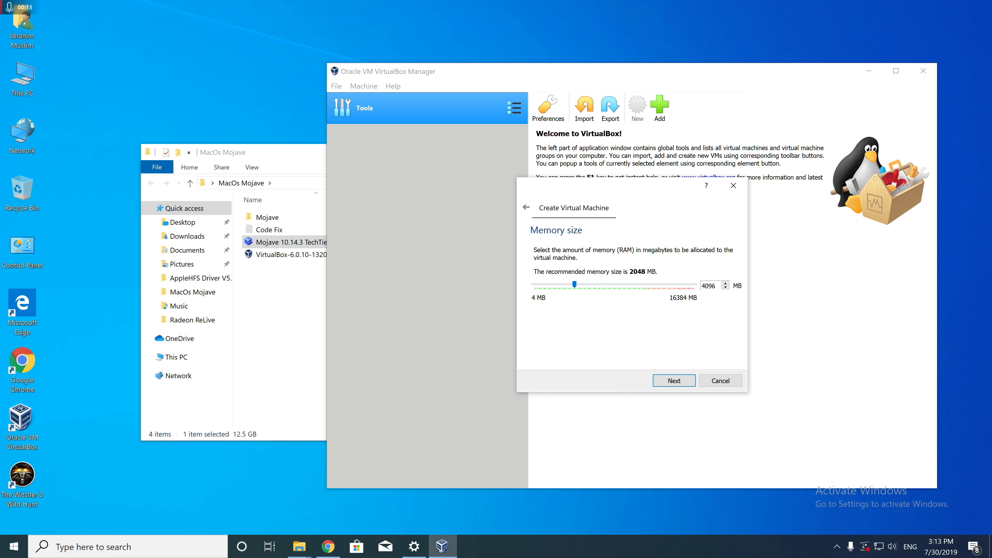
Allocate 4096 MB of memory and create the machine with the existing Mojave 10.14.3 .vmdk file from the MacOs Mojave folder as its hard disk.
key(Return)
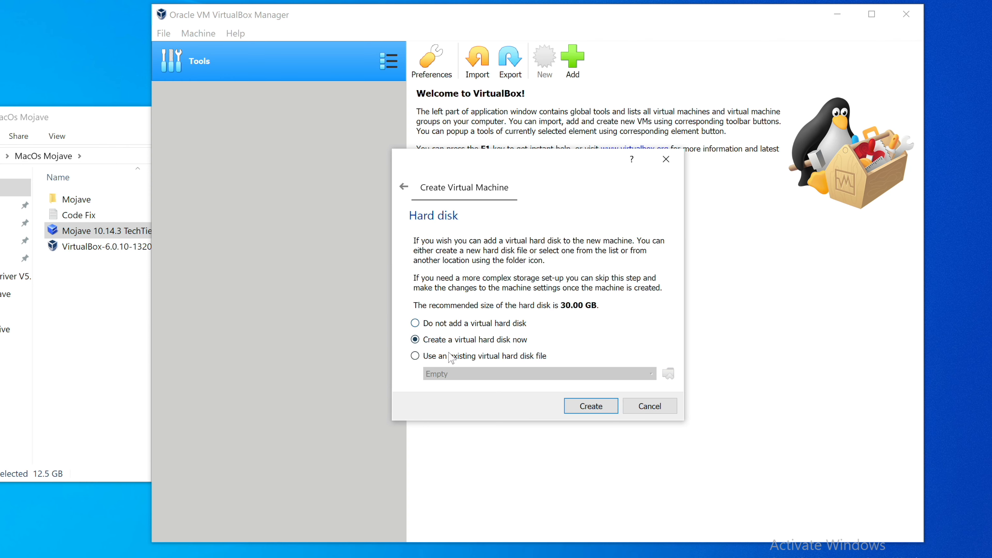
click(440, 360)
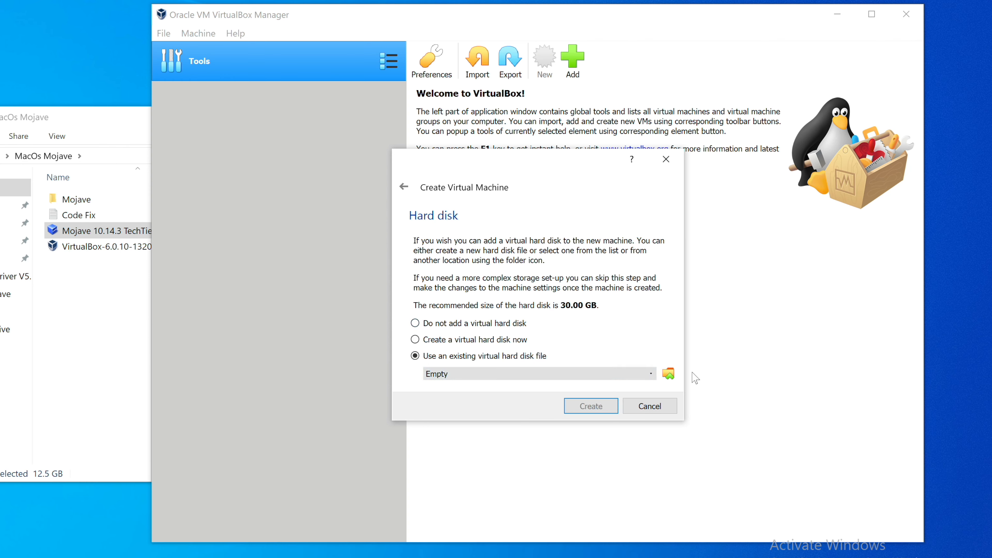
click(668, 373)
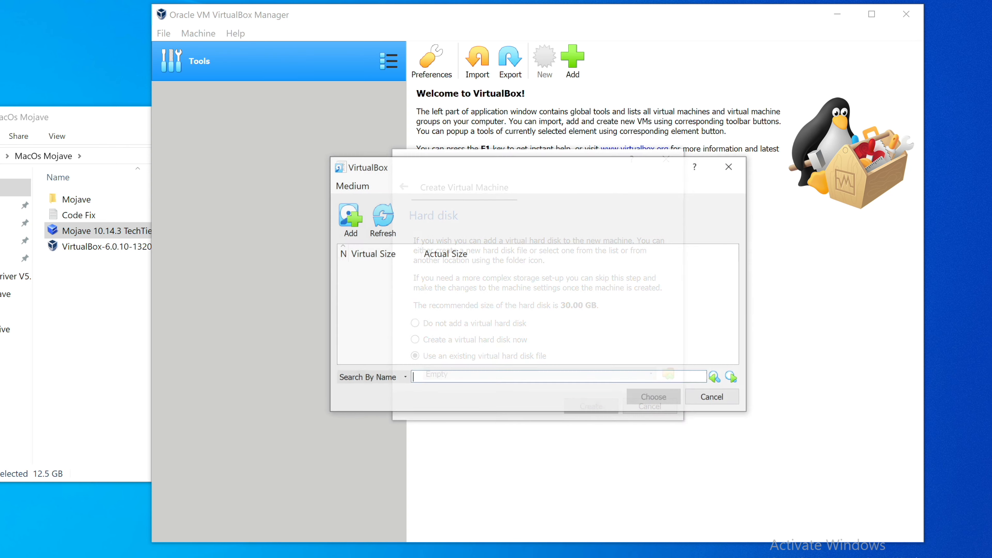
click(345, 219)
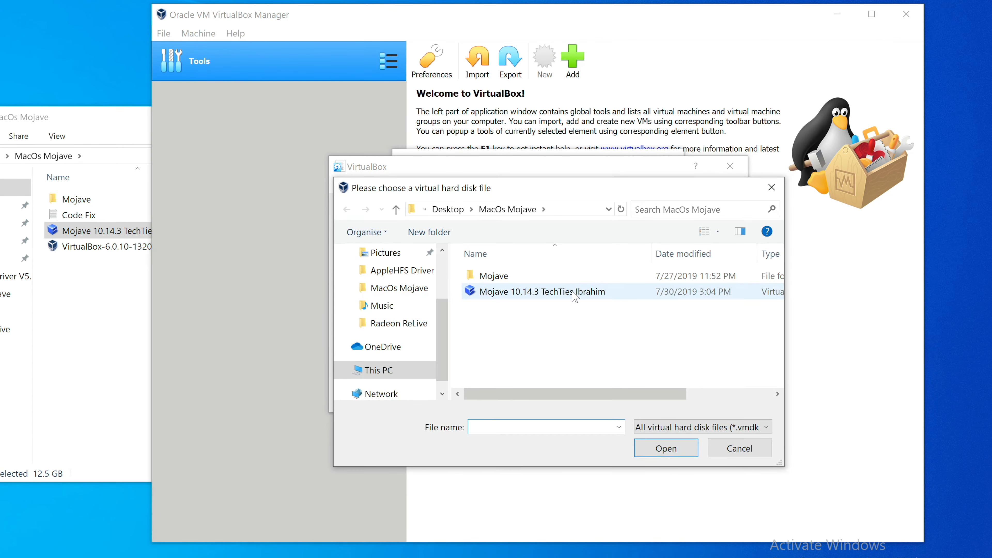
click(598, 294)
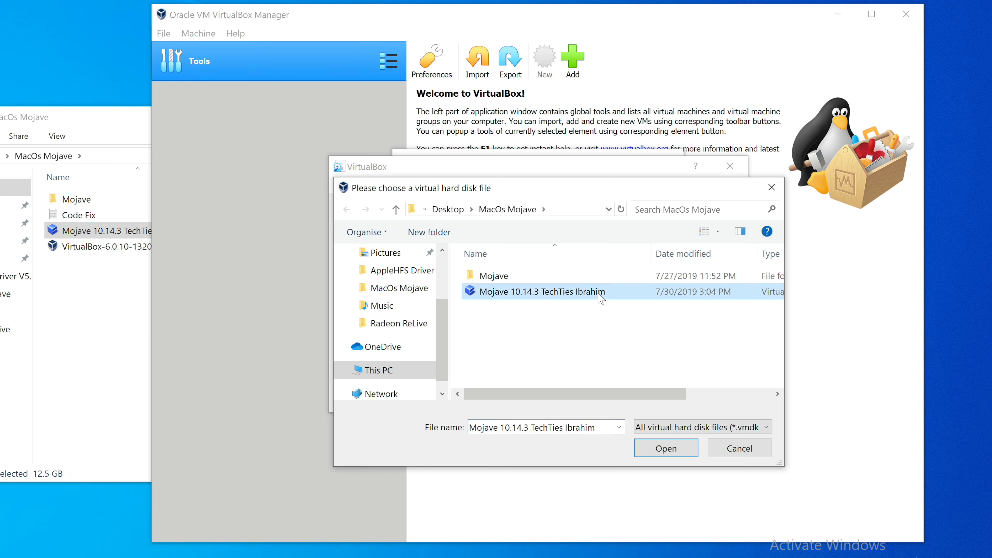
click(678, 447)
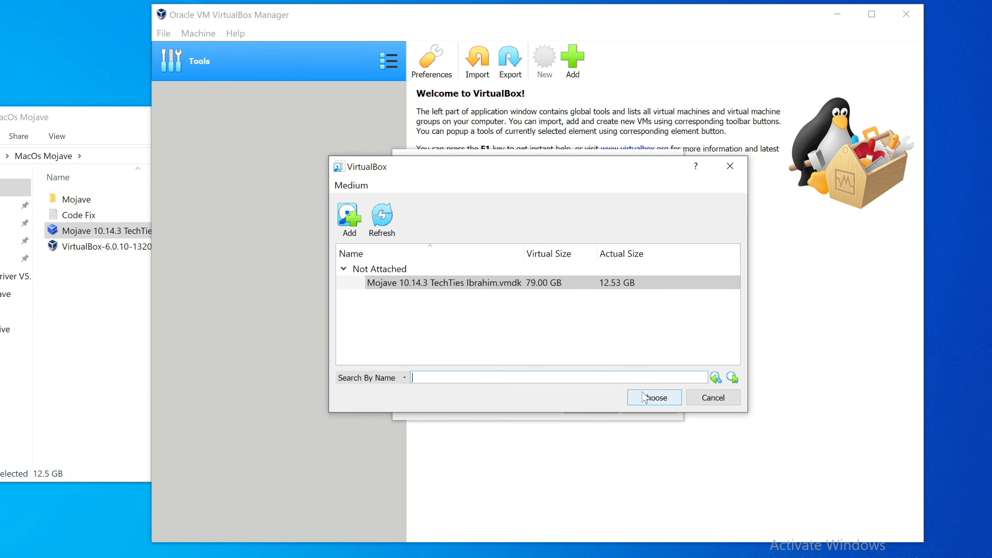
click(657, 401)
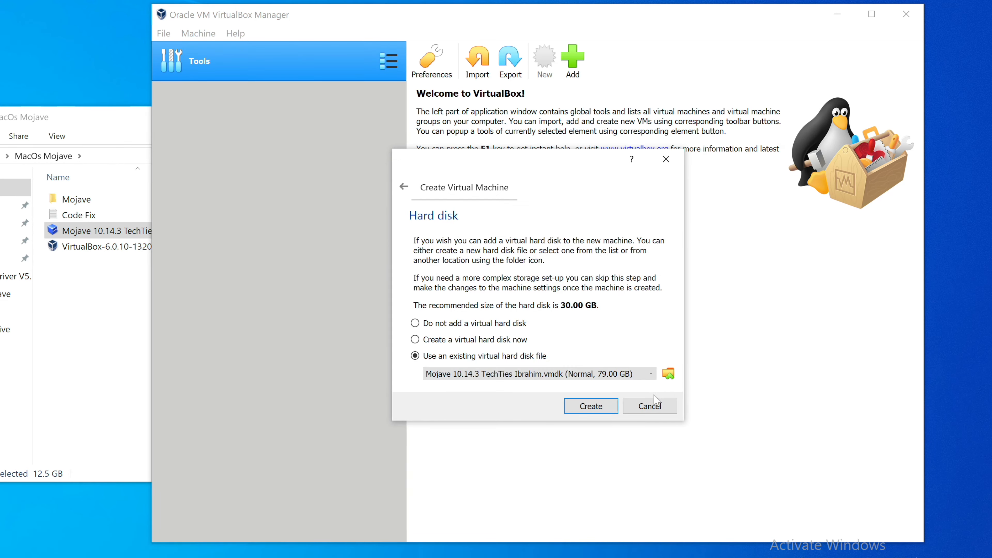
click(605, 411)
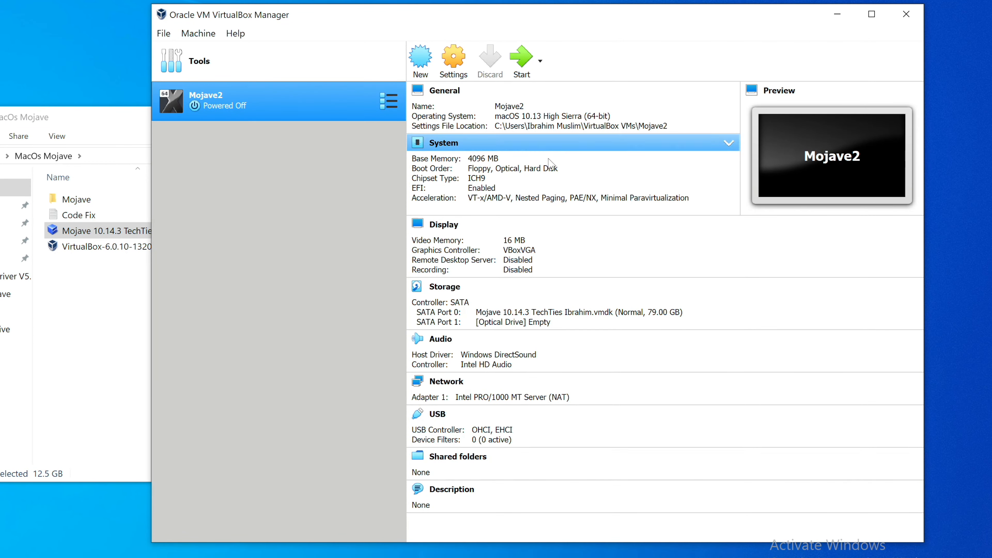
Open the Mojave2 machine's settings, review the general options, and select USB Tablet as the system's pointing device.
click(457, 55)
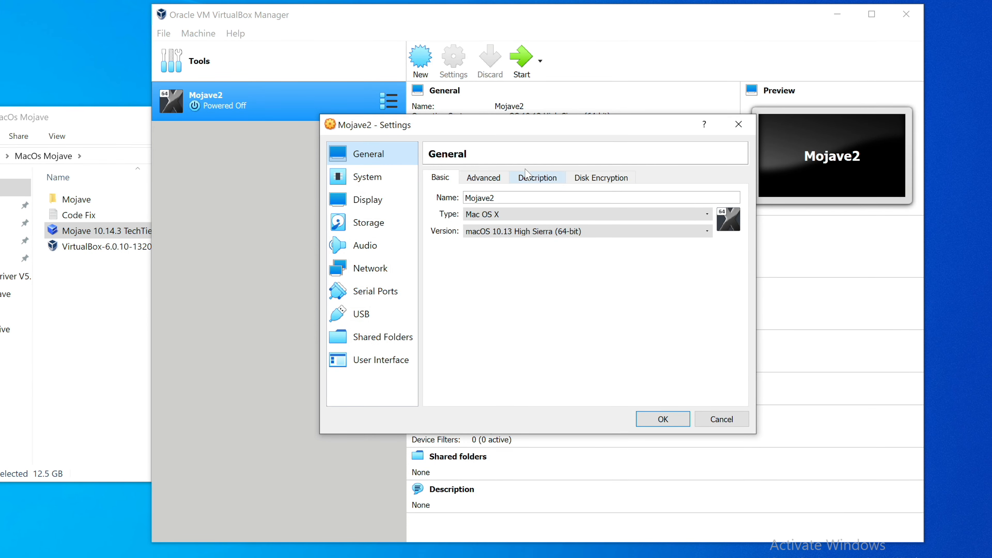
click(496, 181)
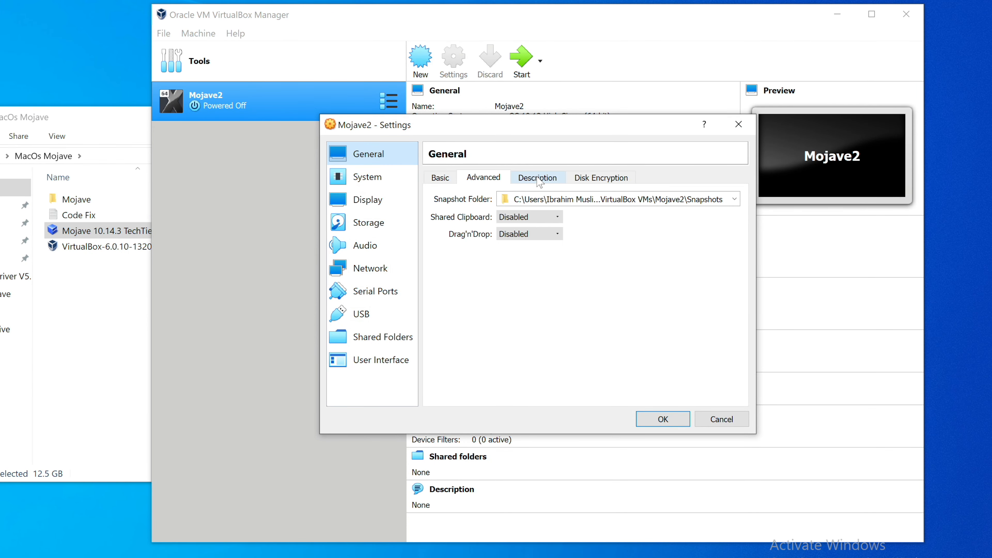
click(537, 179)
click(601, 177)
click(370, 177)
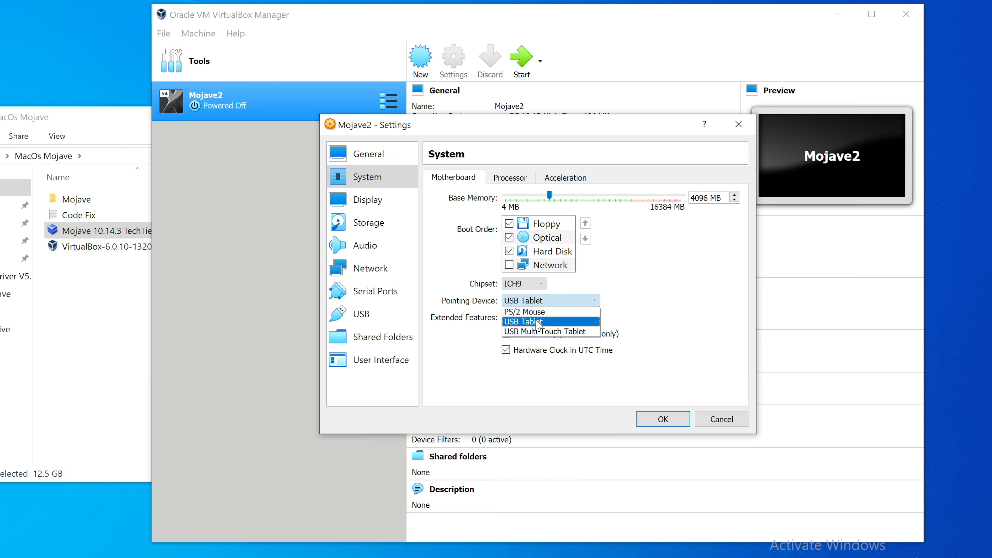
click(537, 322)
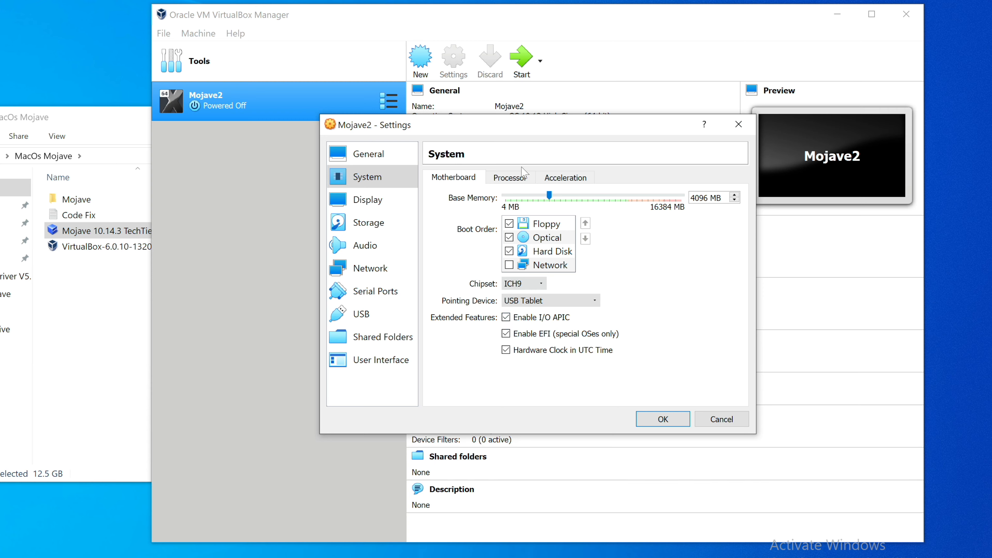
Set the Mojave2 machine's processor count to 2 and review the system's acceleration and motherboard options.
click(521, 176)
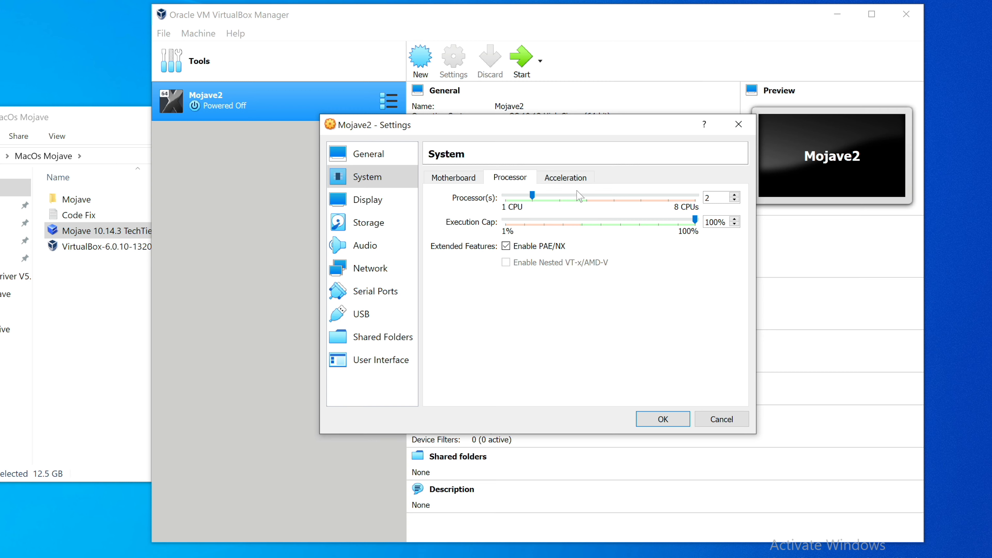
click(561, 196)
click(567, 181)
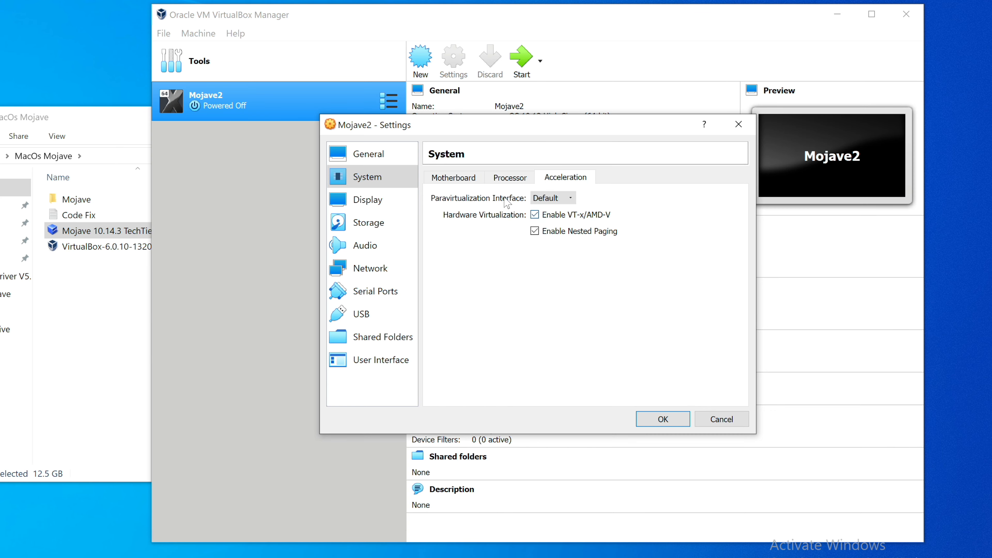
click(445, 178)
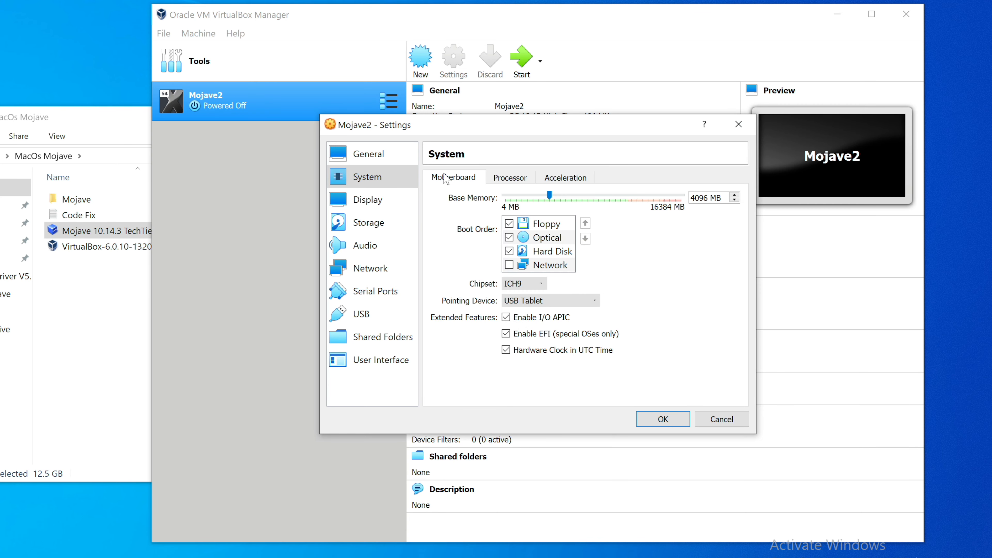
Set the display's video memory to 128 MB and enable 3D acceleration with the VBoxVGA graphics controller.
click(391, 209)
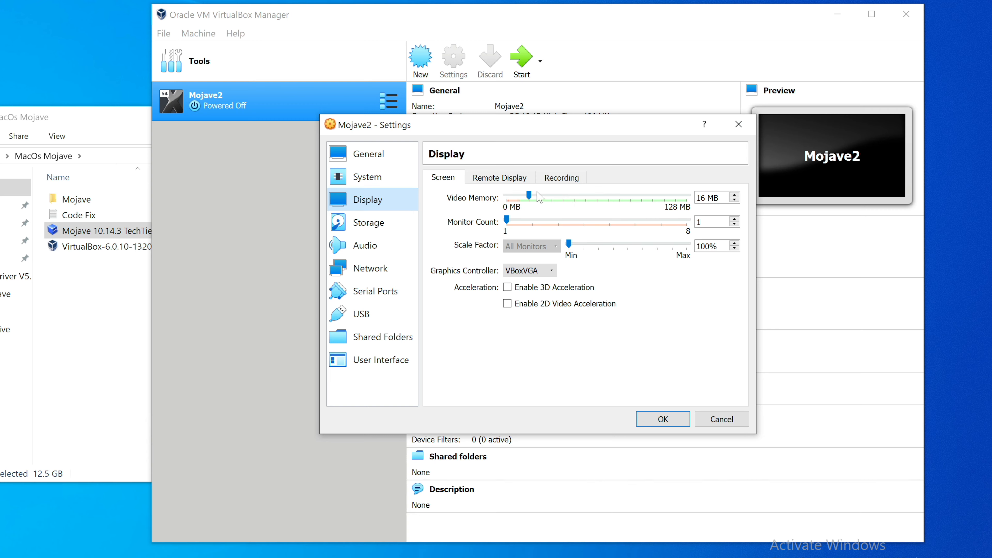
drag(530, 196, 886, 246)
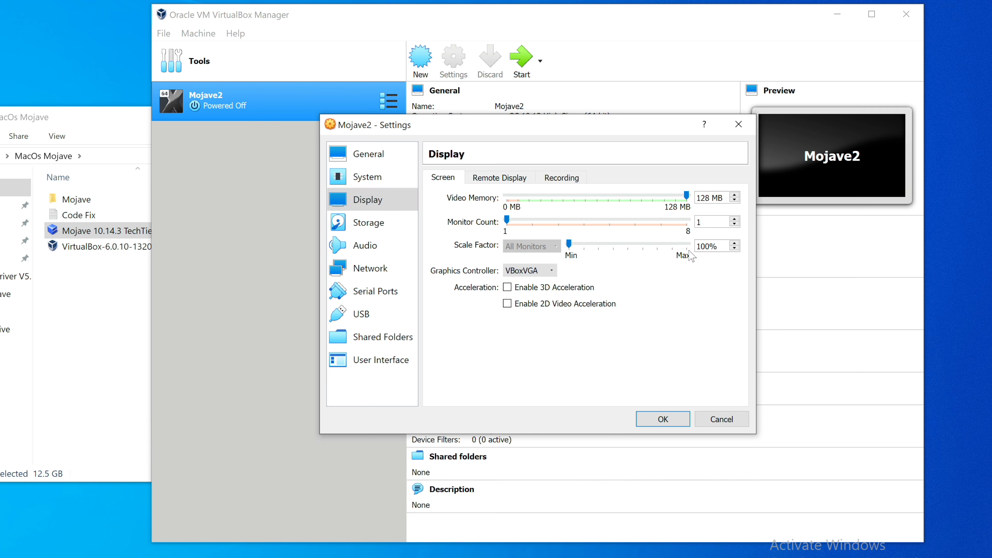
click(525, 270)
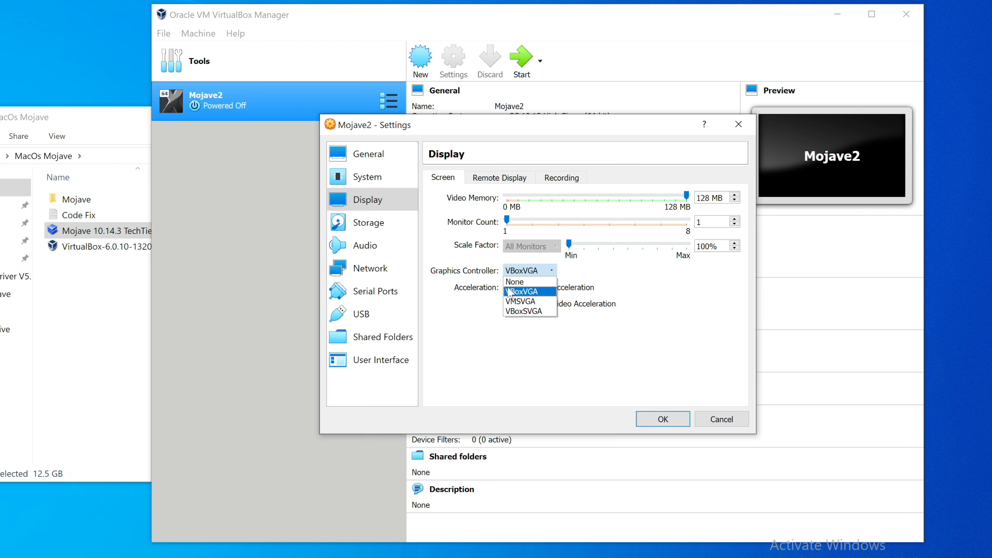
click(531, 294)
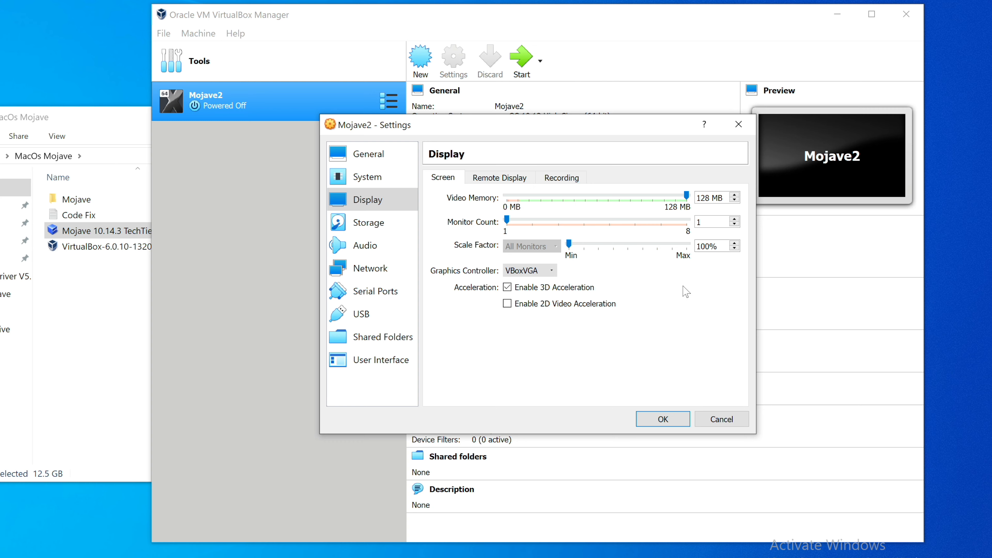
Enable the host I/O cache for the SATA storage controller and review the audio and network settings.
click(351, 227)
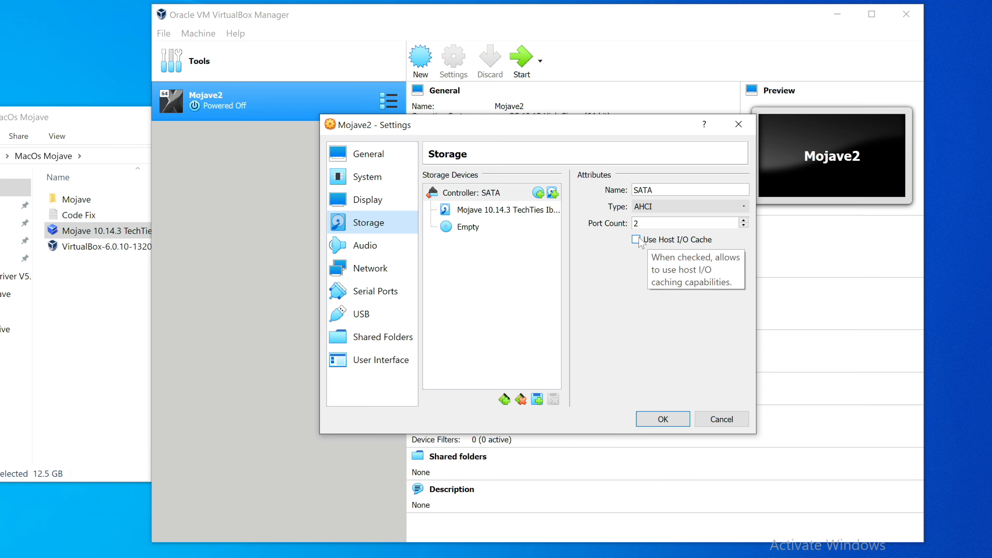
click(649, 245)
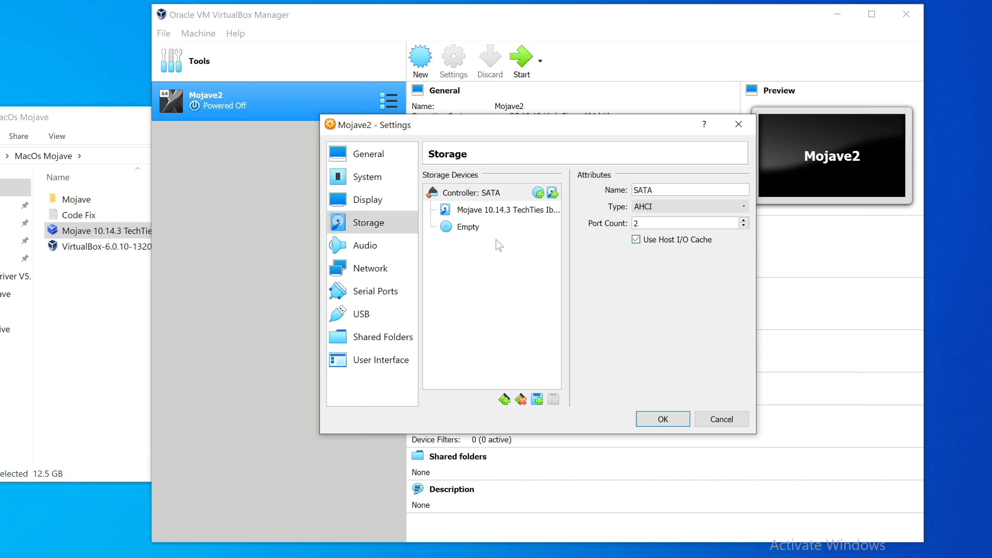
click(368, 246)
click(377, 274)
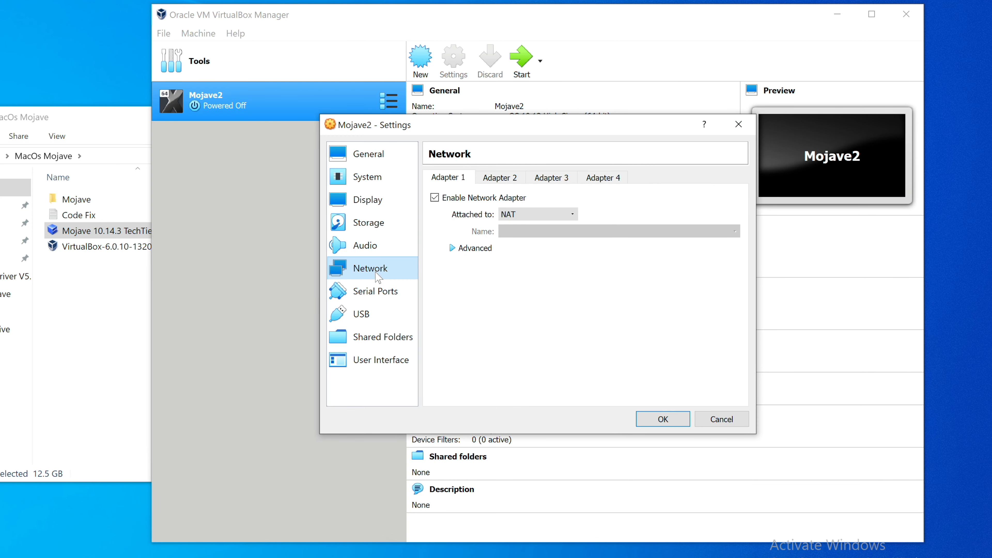
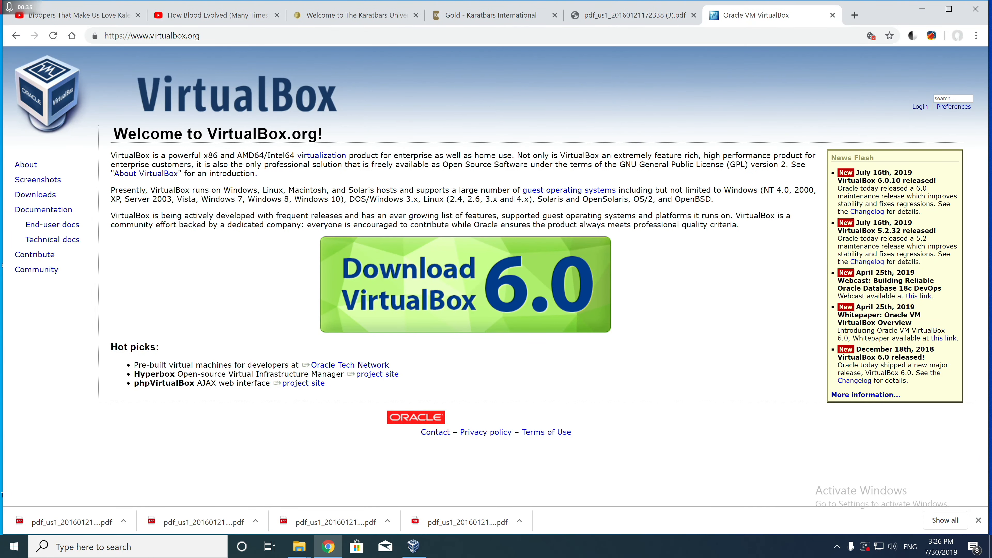
Download the VirtualBox 6.0.10 Extension Pack for all supported platforms from virtualbox.org and return to the Mojave2 settings.
click(59, 196)
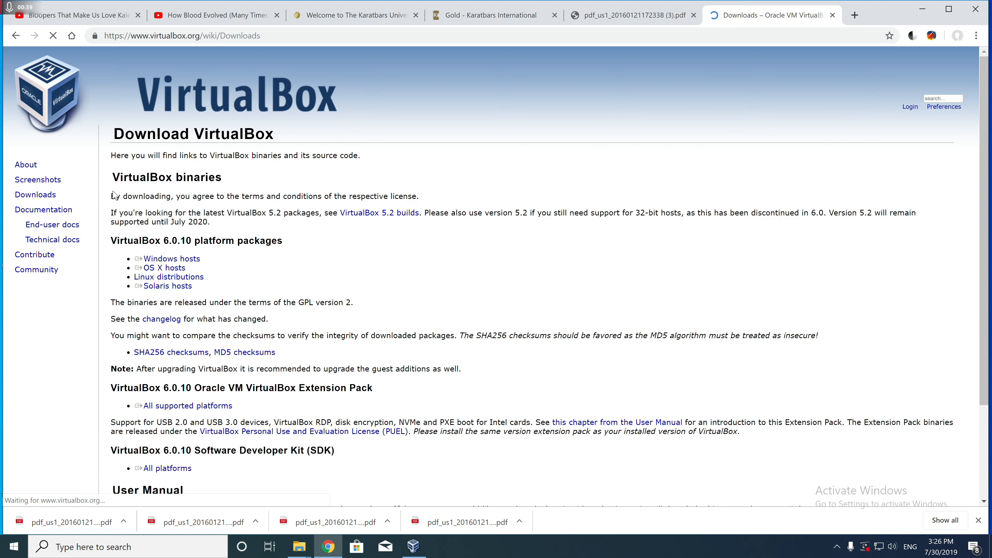
drag(986, 184, 986, 246)
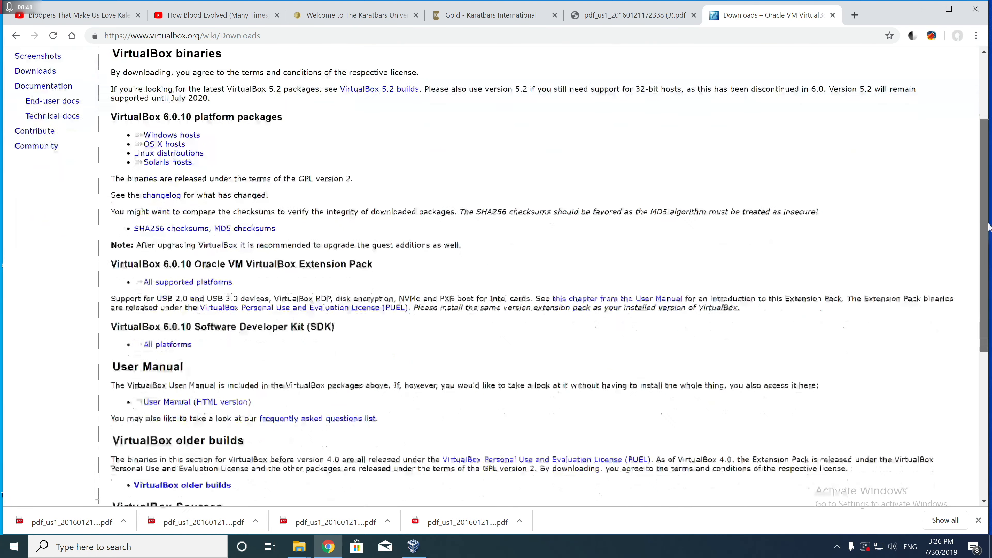
double_click(211, 283)
click(230, 271)
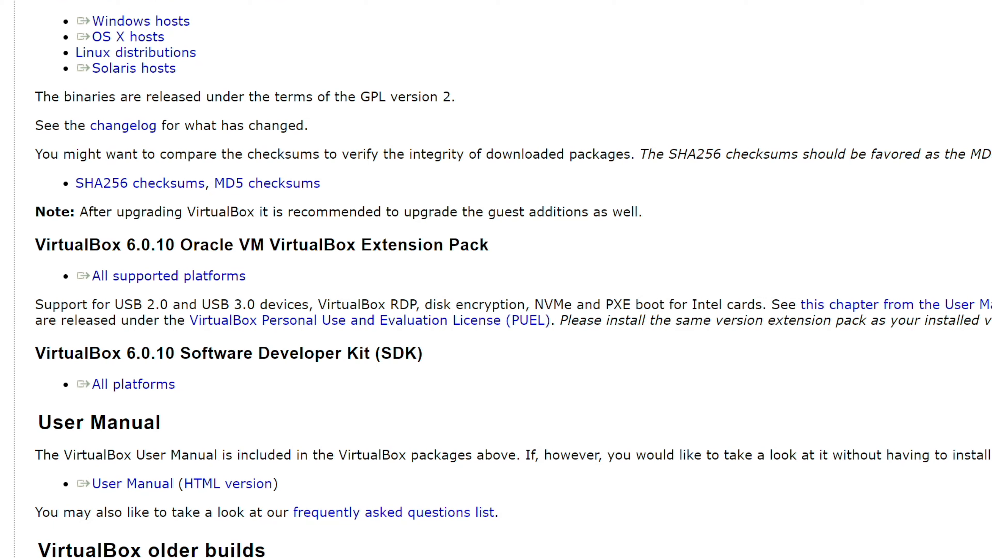
triple_click(211, 282)
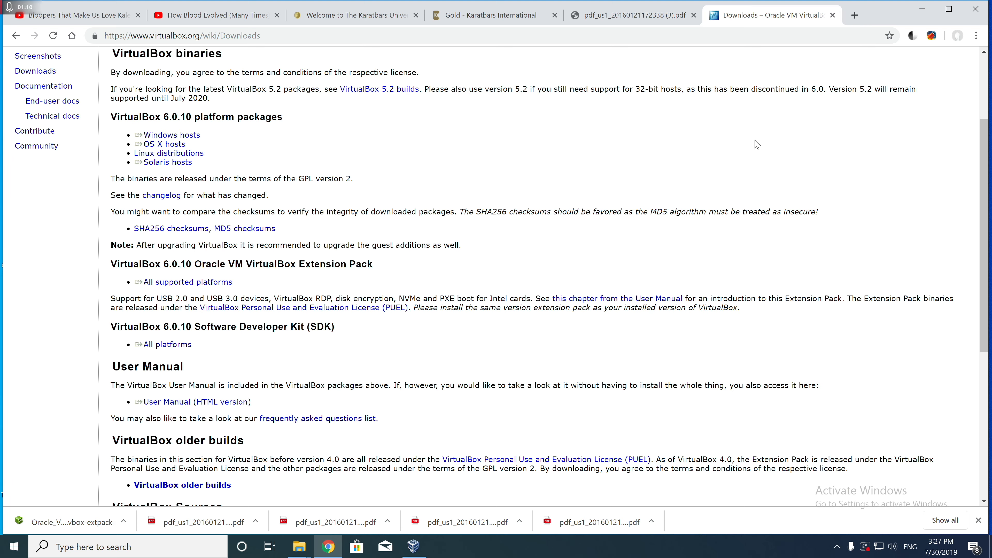
click(923, 9)
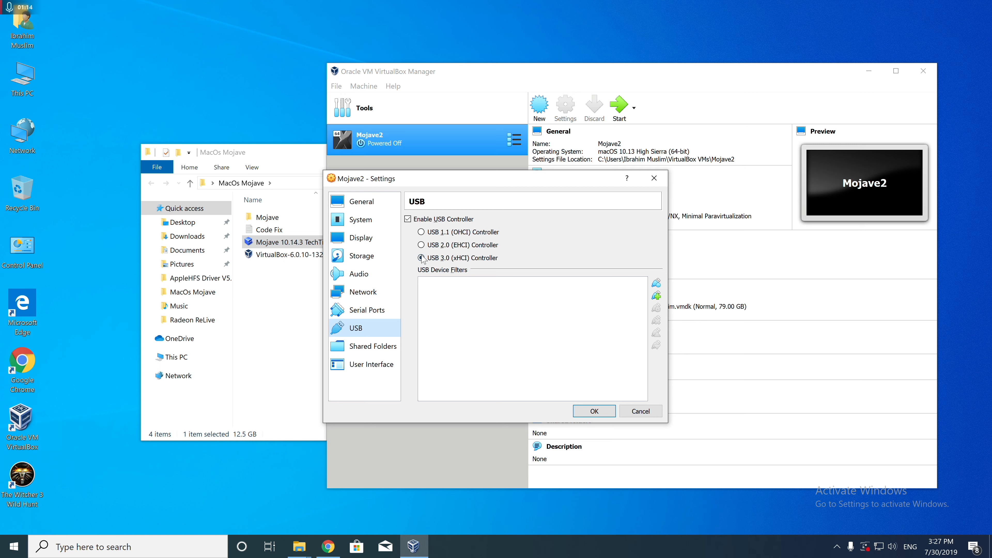
Select the USB 3.0 (xHCI) controller for Mojave2, review the other settings categories, and save the settings.
click(452, 259)
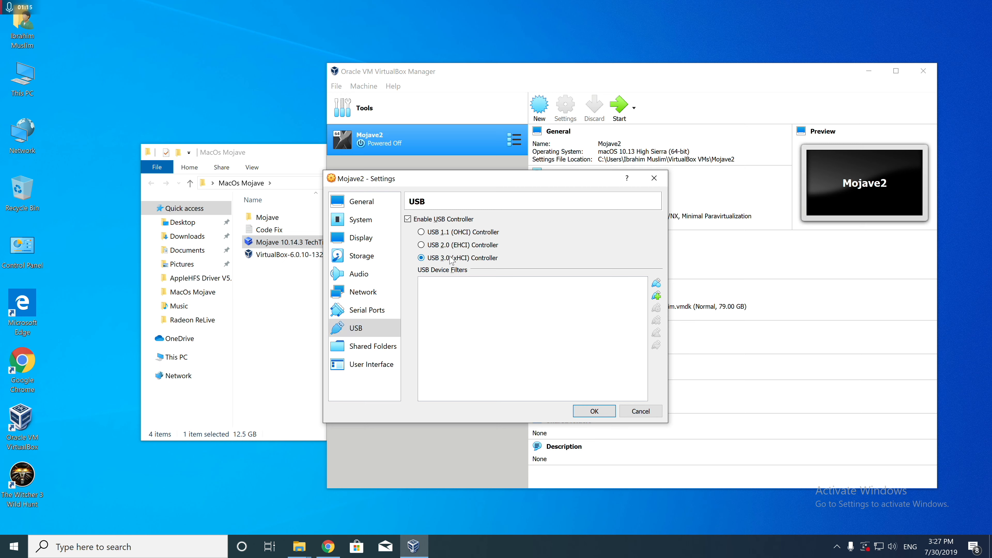
click(383, 364)
click(384, 351)
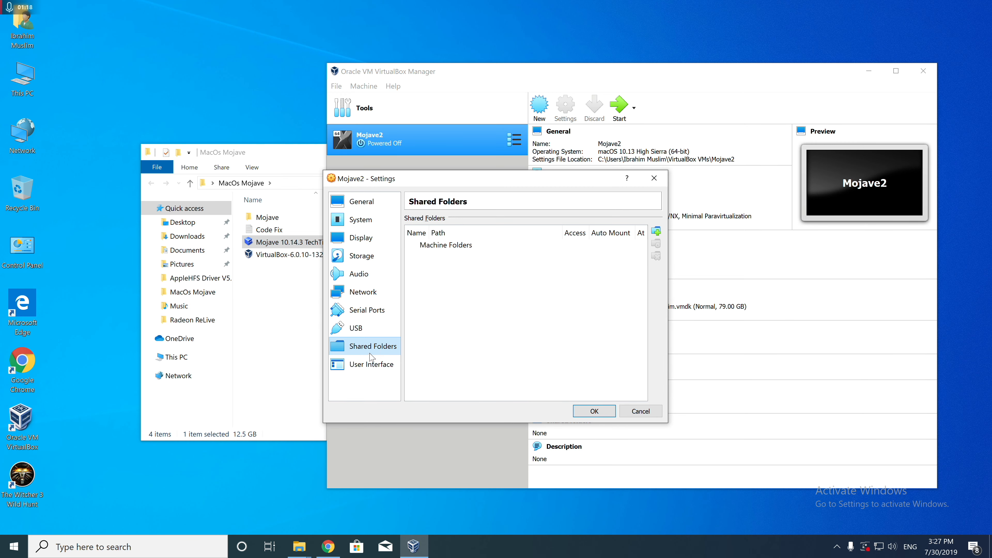
click(363, 314)
click(369, 291)
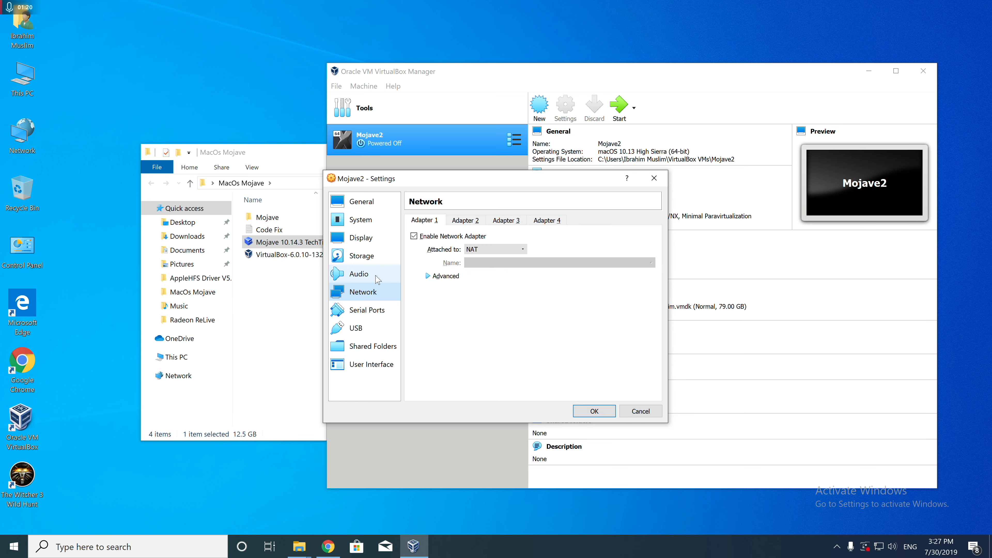
click(372, 273)
click(375, 260)
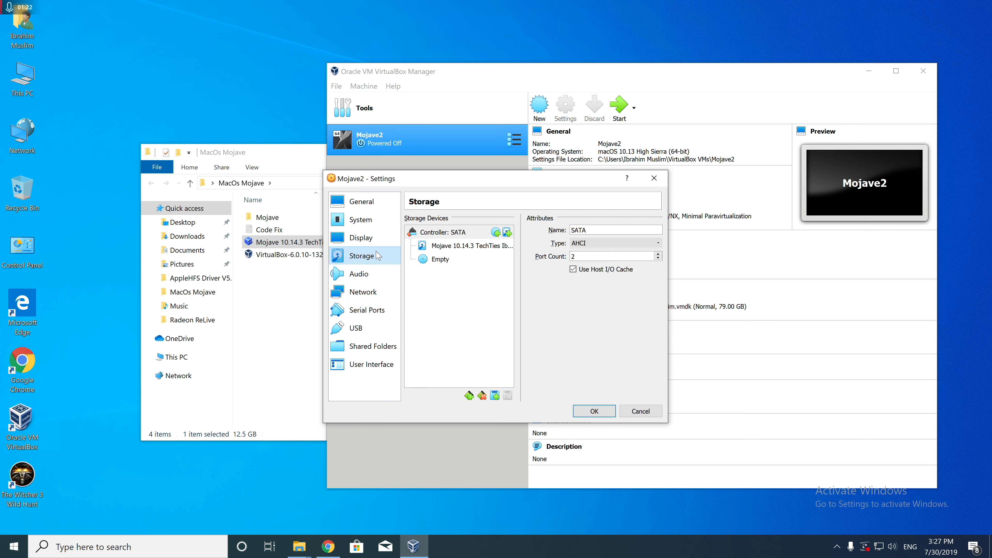
click(361, 238)
click(360, 221)
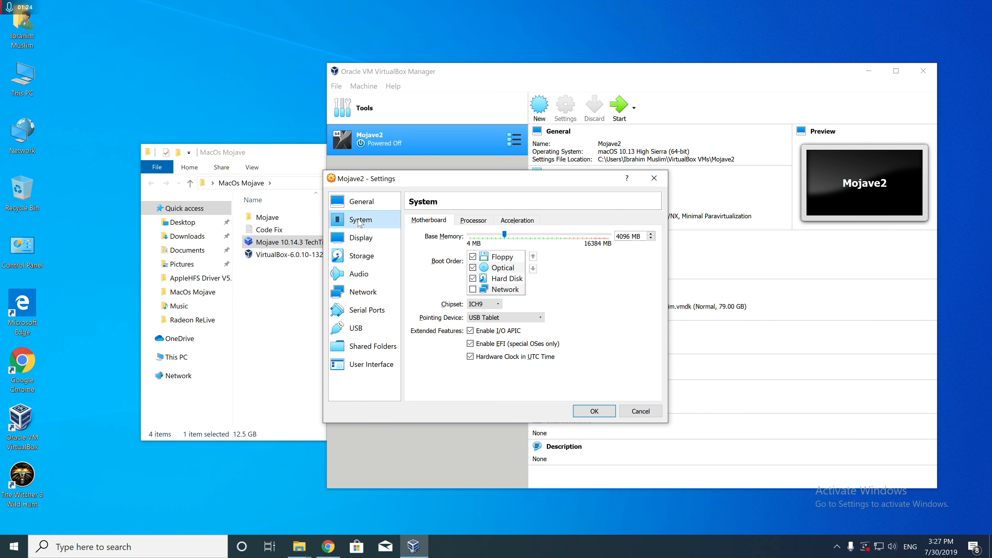
click(362, 201)
click(588, 409)
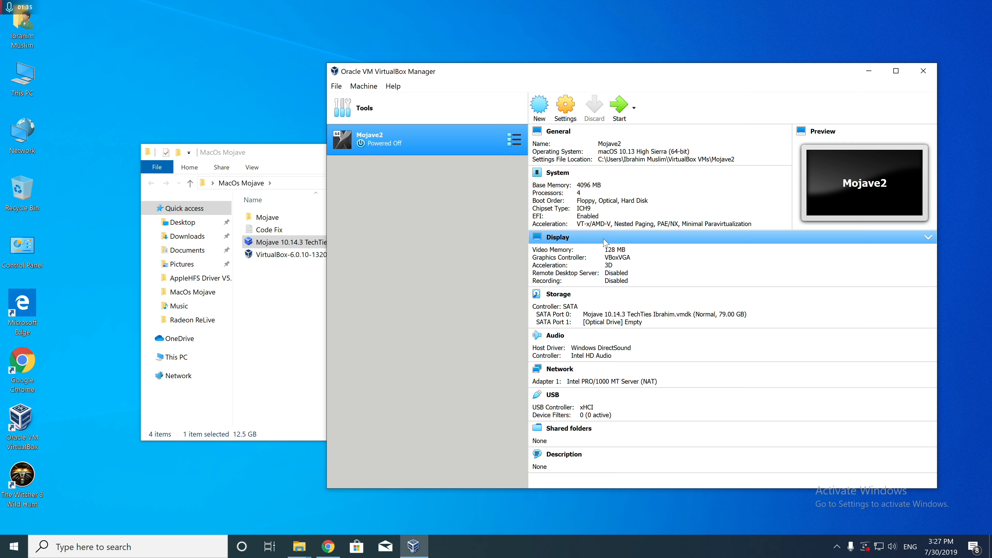
Start the Mojave2 virtual machine and shut it down again by closing its window.
click(622, 111)
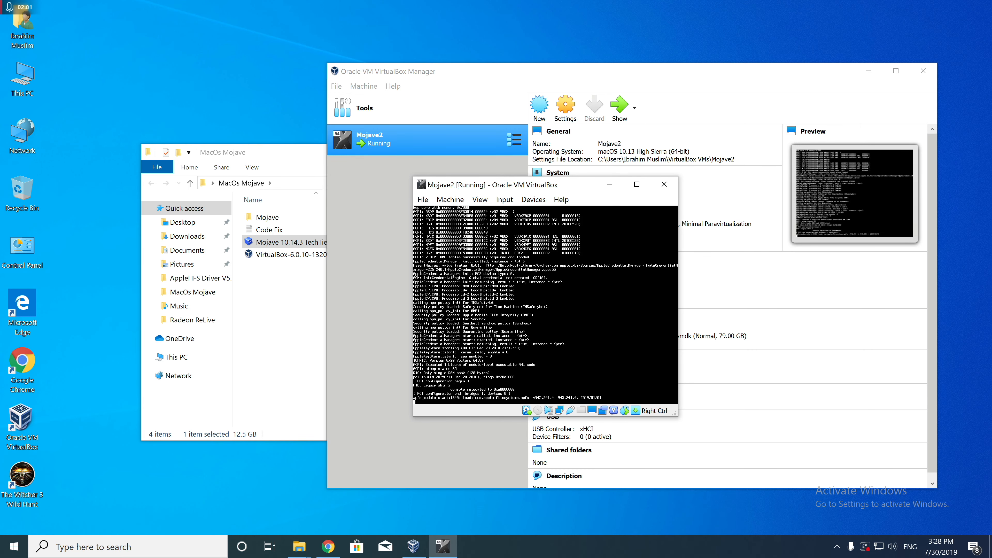
click(664, 184)
click(519, 301)
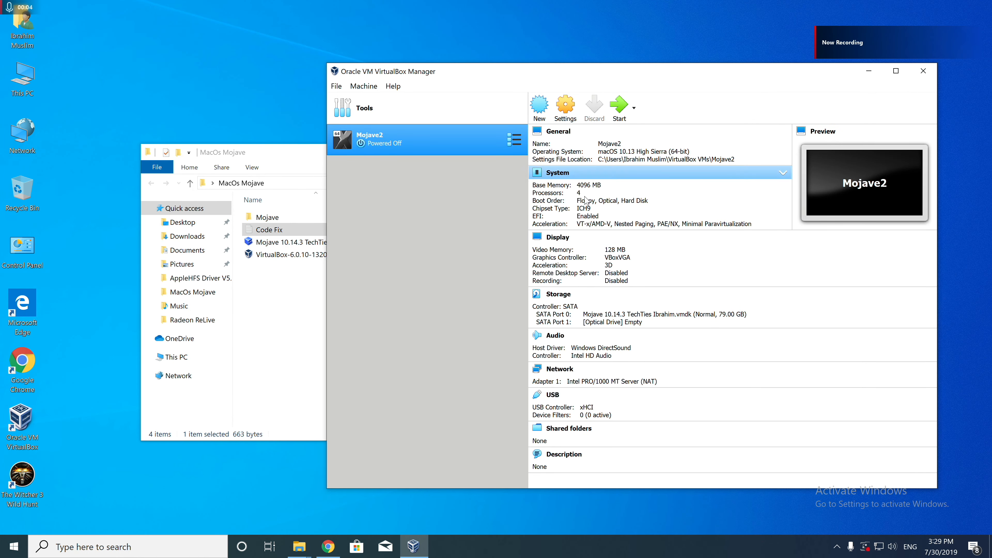
Open the Code Fix text file from the MacOs Mojave folder and launch Command Prompt.
click(275, 303)
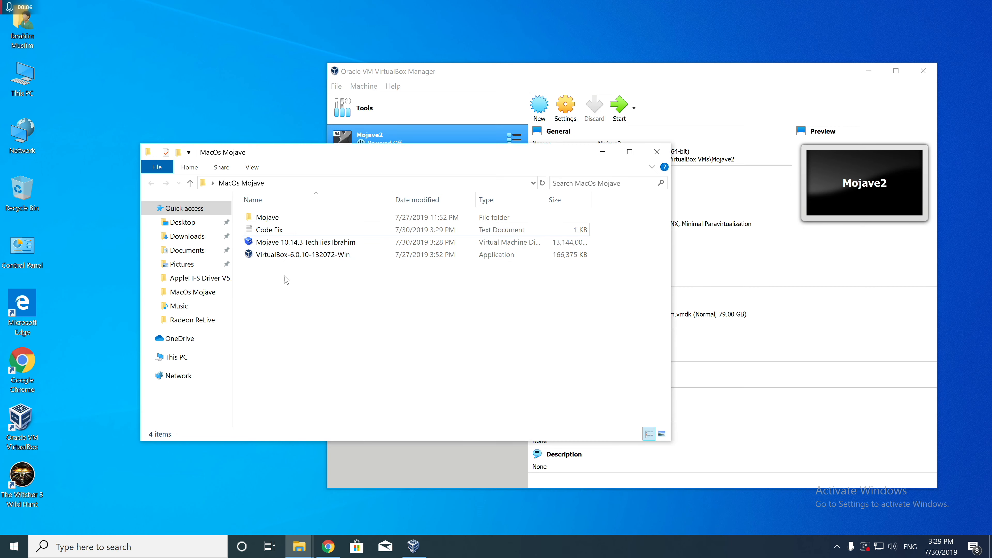
double_click(263, 229)
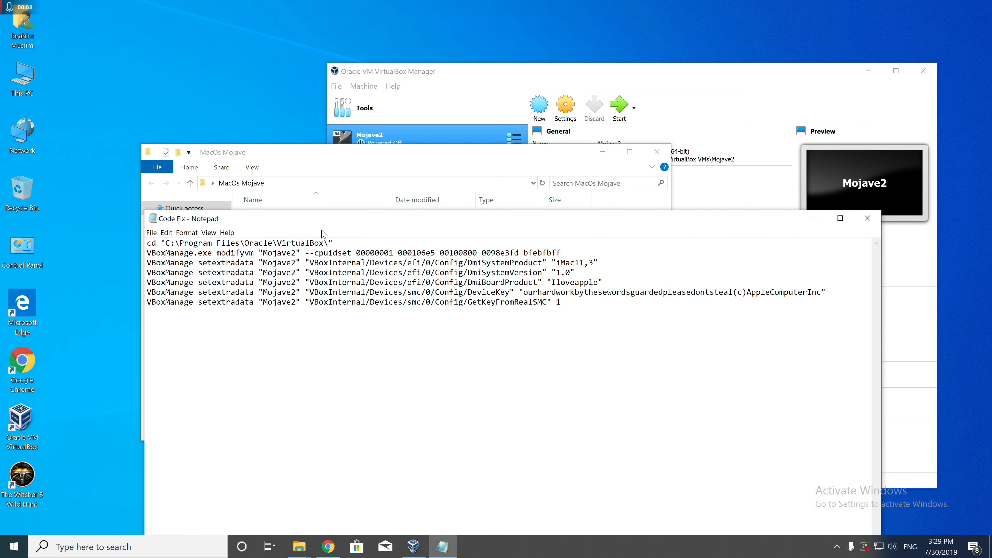
drag(356, 221, 134, 268)
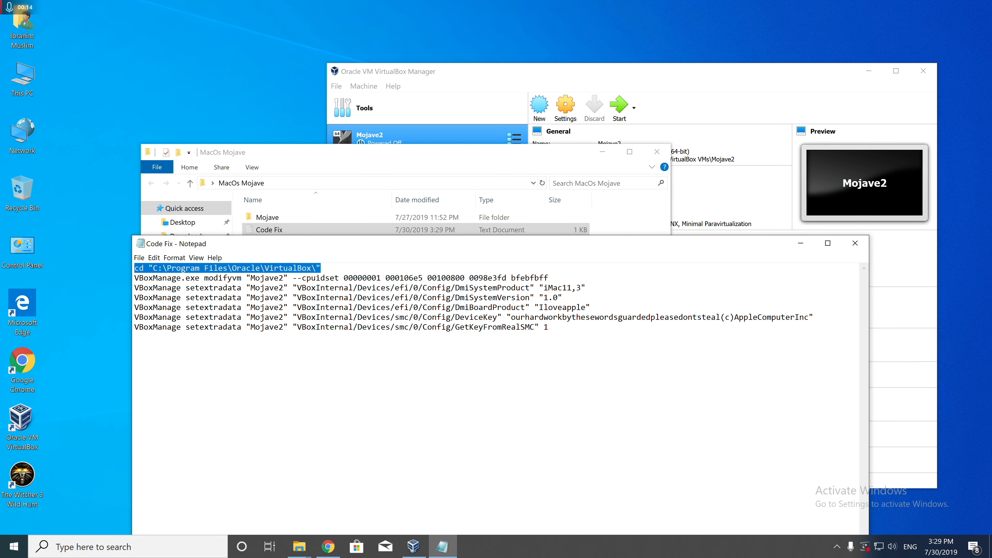
click(129, 547)
text(cd)
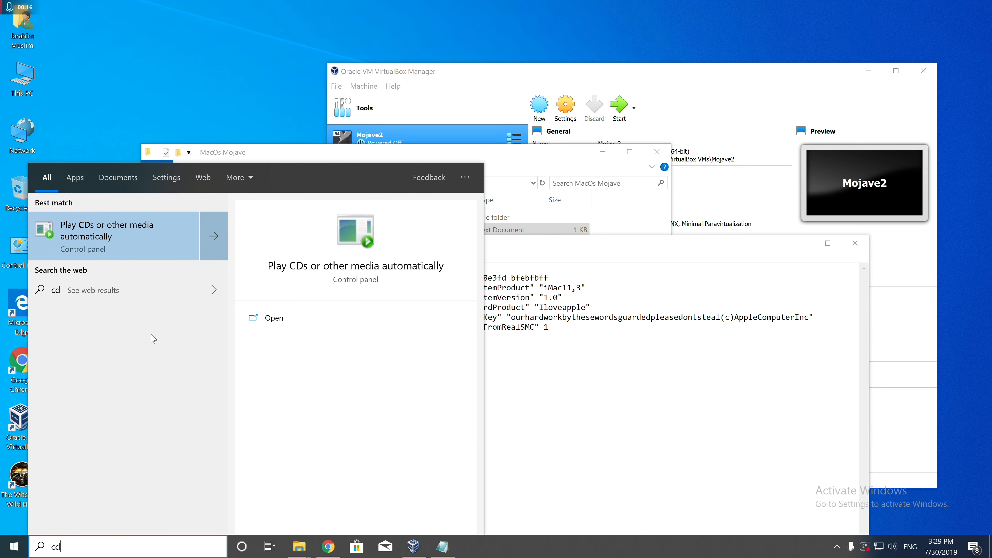
key(BackSpace)
key(Return)
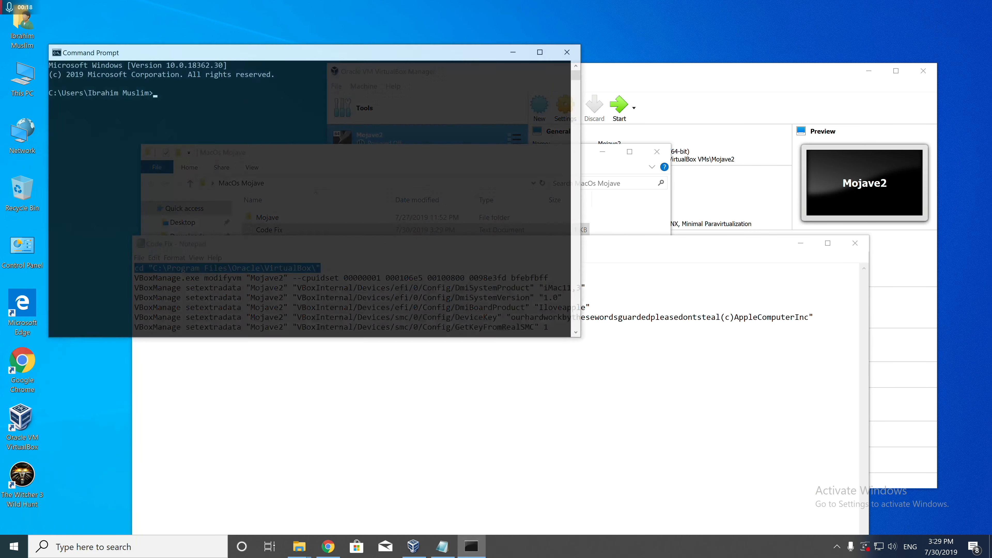
Compare the machine name in the Code Fix commands with the one in VirtualBox Manager, and look at the text replacement options.
drag(530, 327, 525, 327)
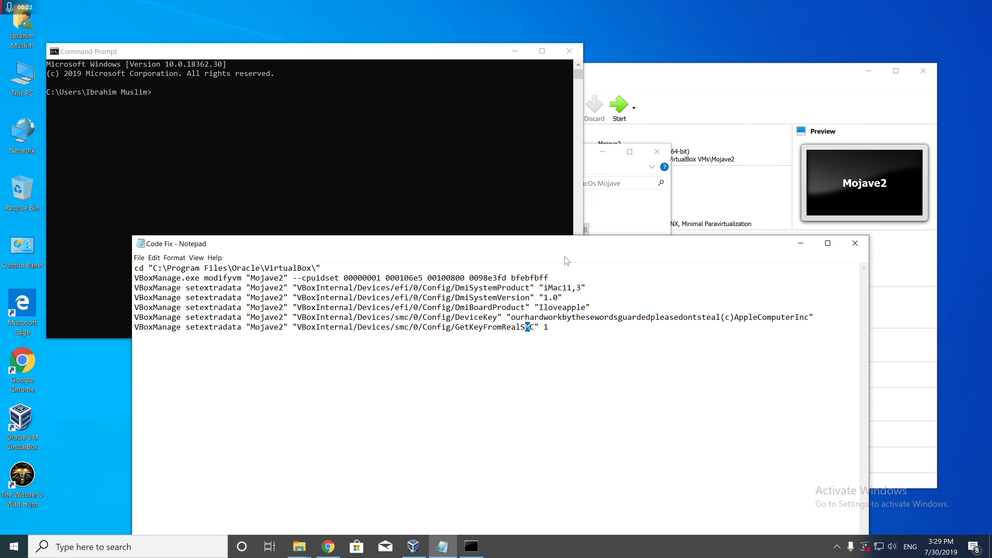
click(664, 83)
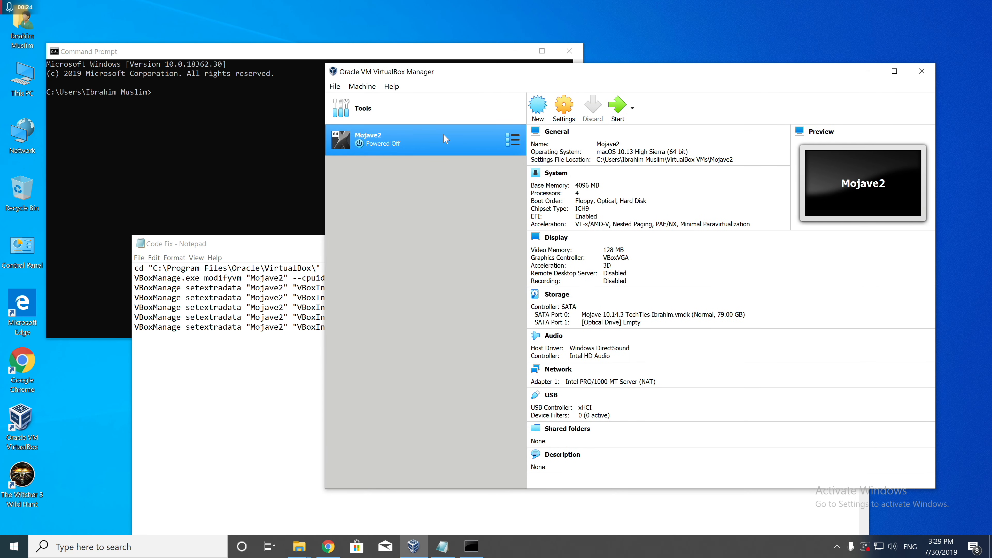
click(262, 327)
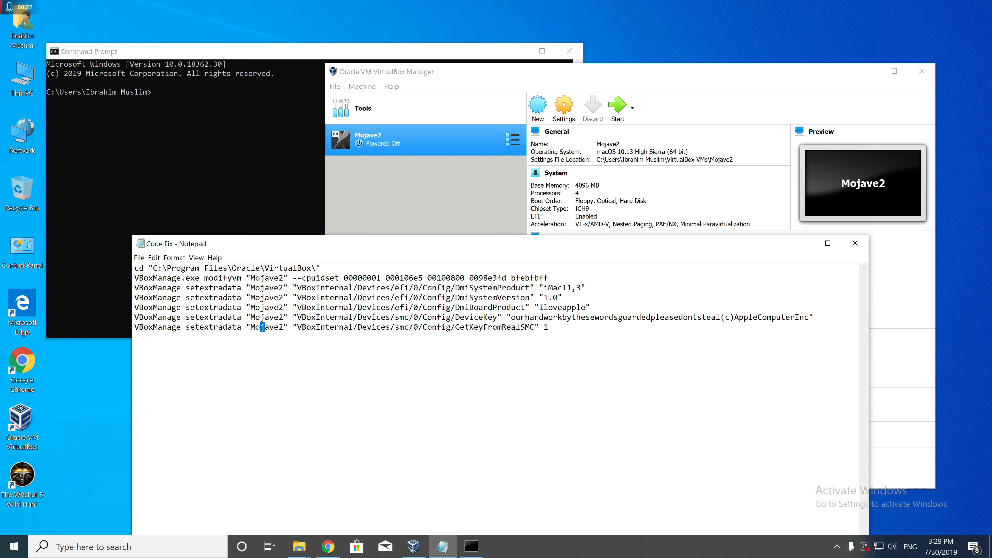
click(284, 278)
key(ctrl+h)
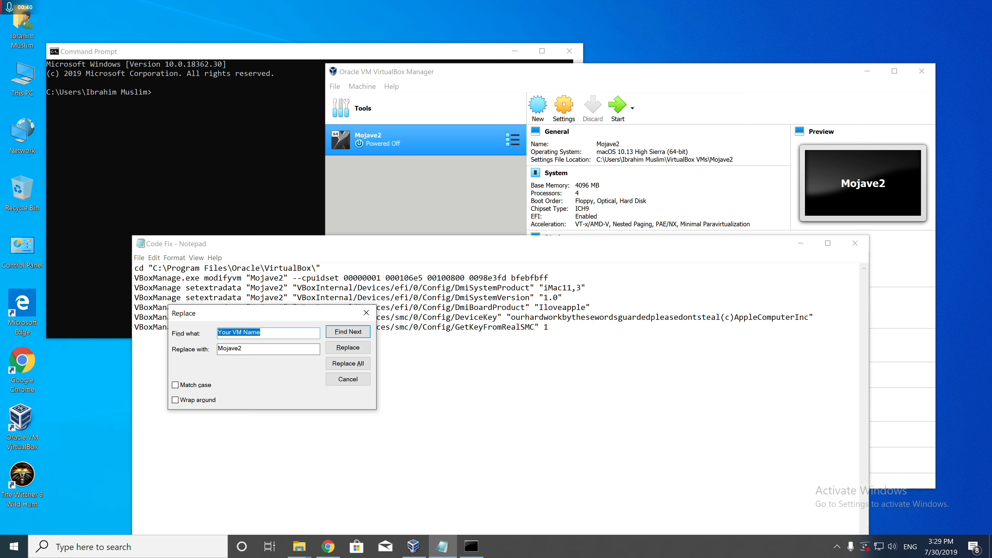
click(366, 313)
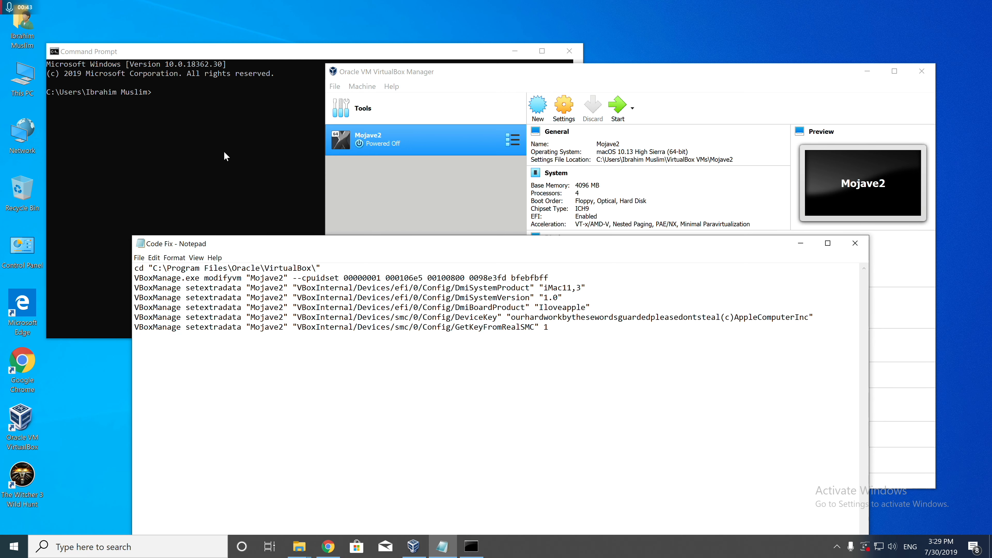
Copy the first Code Fix line and run cd "C:\Program Files\Oracle\VirtualBox\" in Command Prompt.
key(shift+End)
key(ctrl+c)
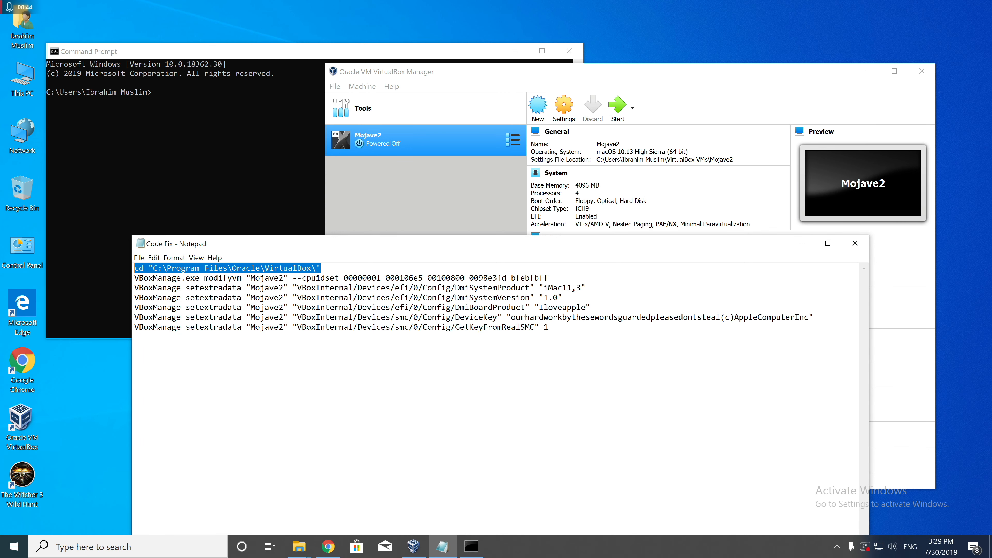
click(78, 256)
click(297, 375)
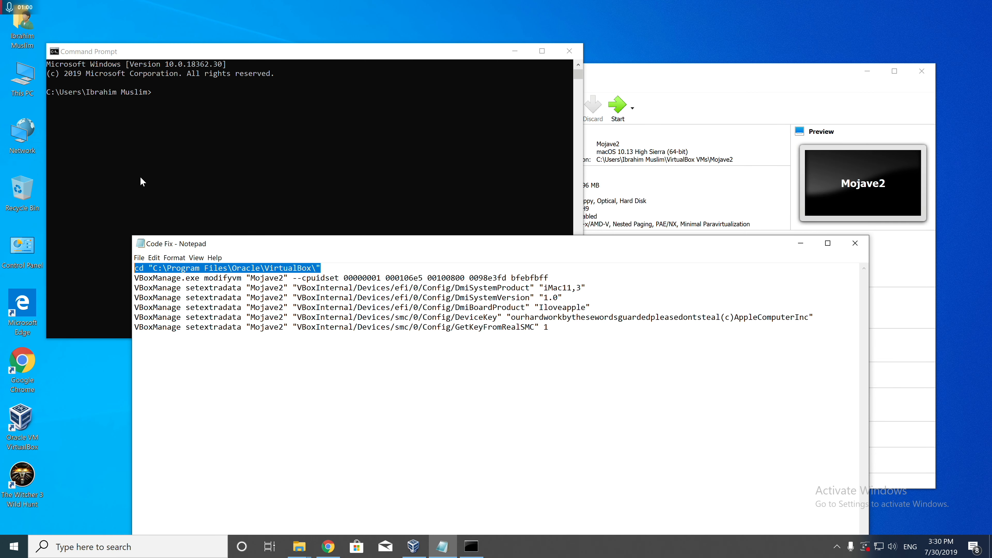
click(131, 183)
key(ctrl+v)
key(Return)
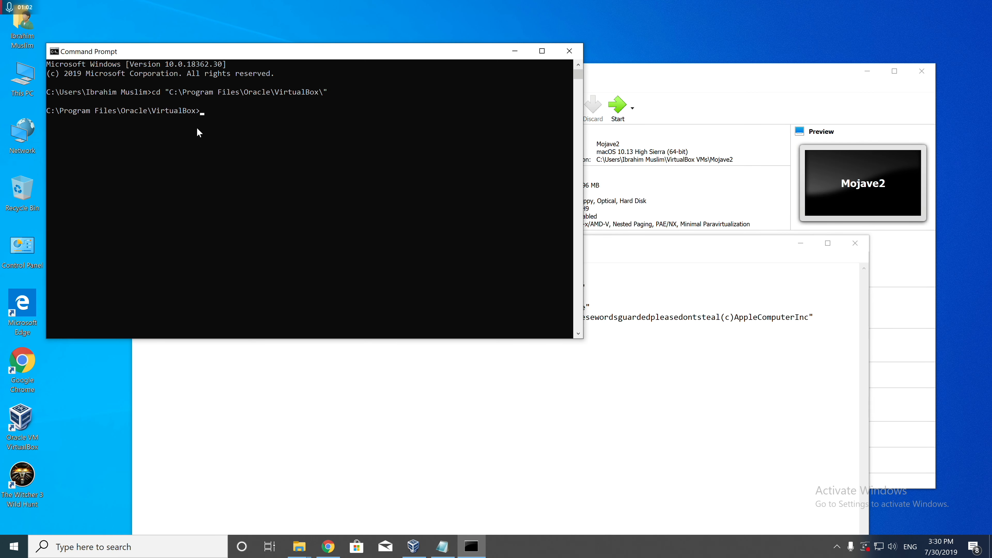
click(395, 381)
drag(549, 278, 69, 282)
key(ctrl+c)
click(274, 138)
right_click(276, 140)
key(Return)
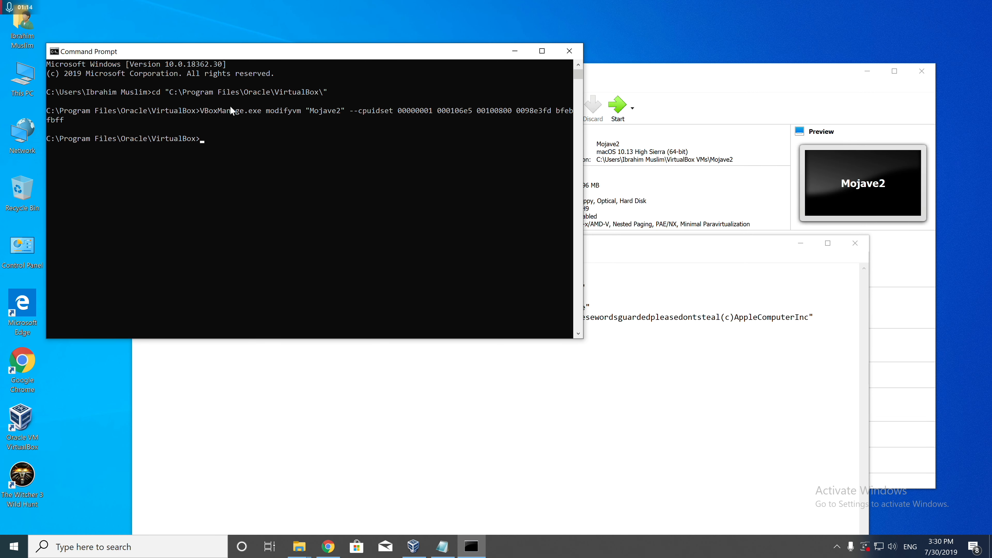
Run the VBoxManage setextradata command from Code Fix that sets Mojave2's DmiSystemProduct to "iMac11,3".
key(alt+Tab)
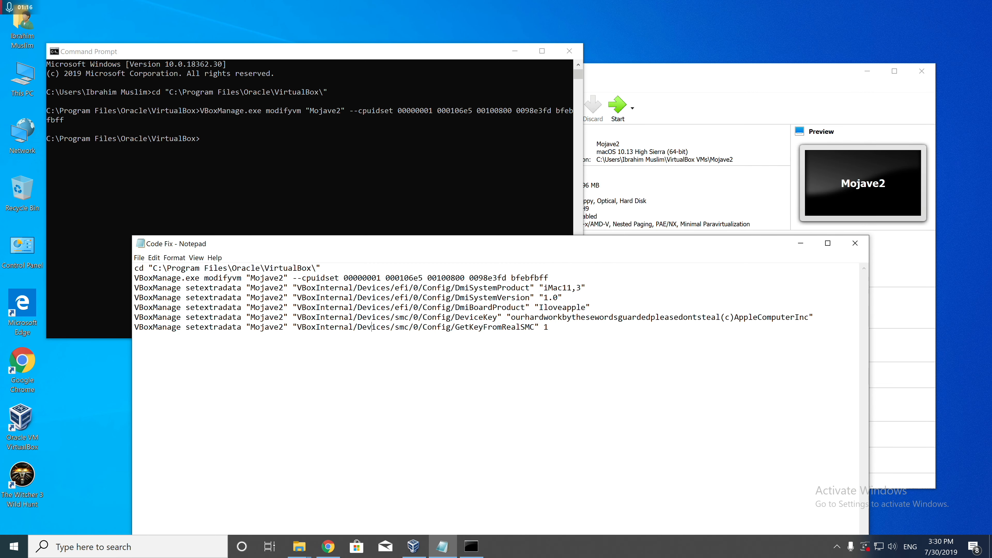
drag(586, 288, 134, 287)
key(ctrl+c)
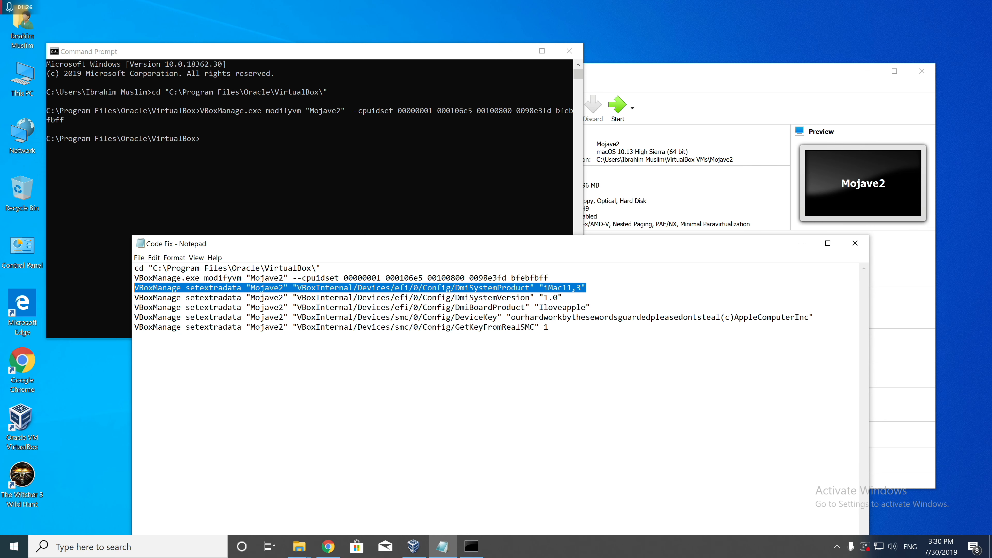
click(394, 157)
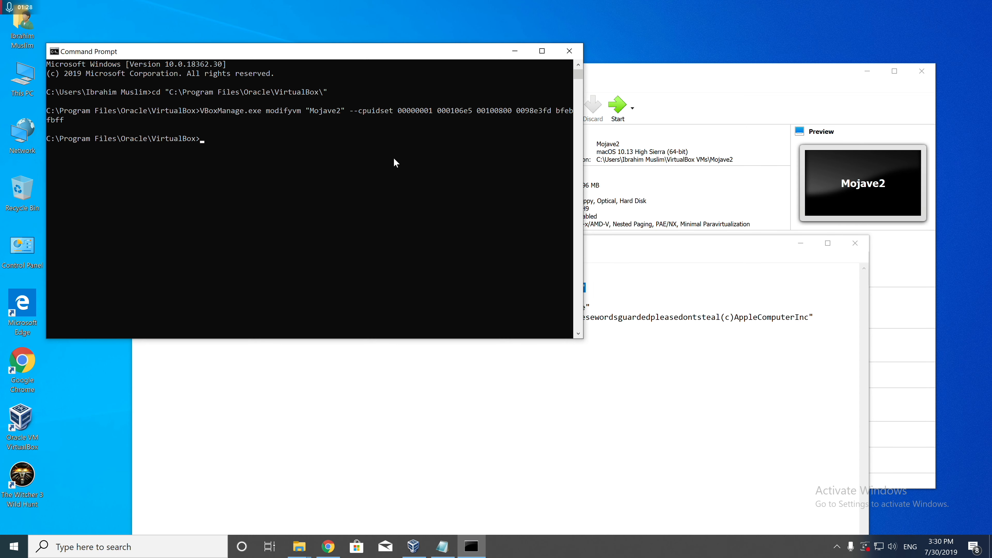
key(ctrl+v)
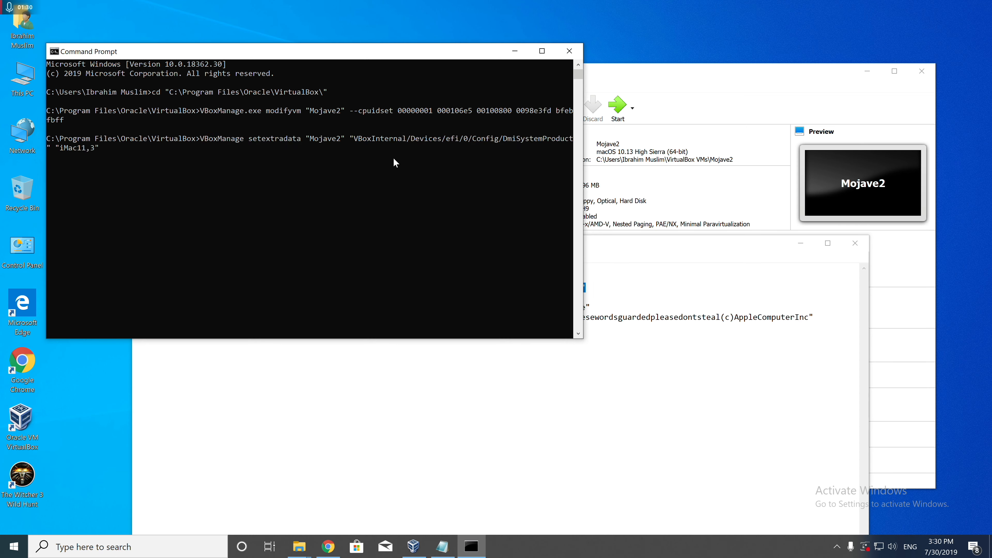
key(Return)
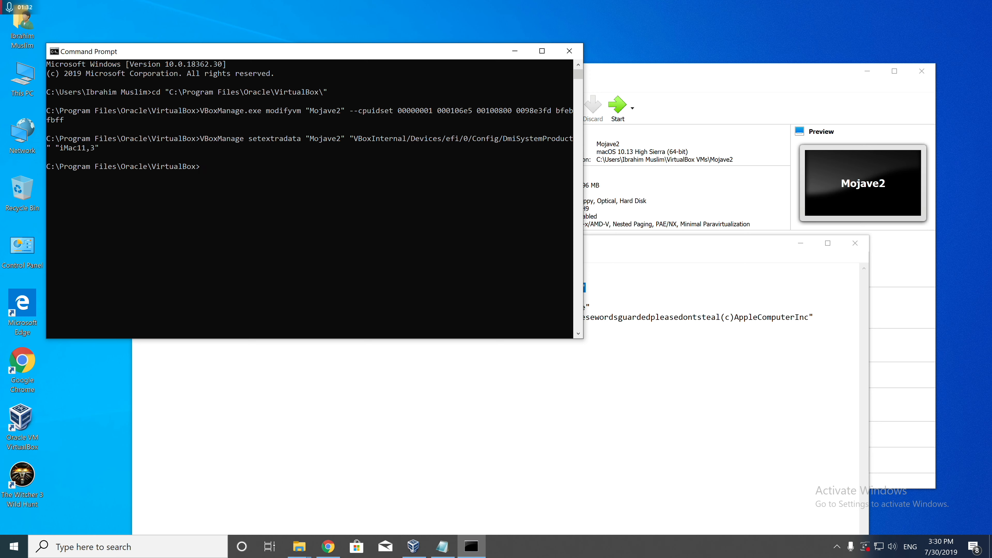
Run the VBoxManage setextradata command from Code Fix that sets Mojave2's DmiSystemVersion to "1.0".
key(alt+Tab)
drag(562, 298, 60, 298)
key(ctrl+c)
click(231, 172)
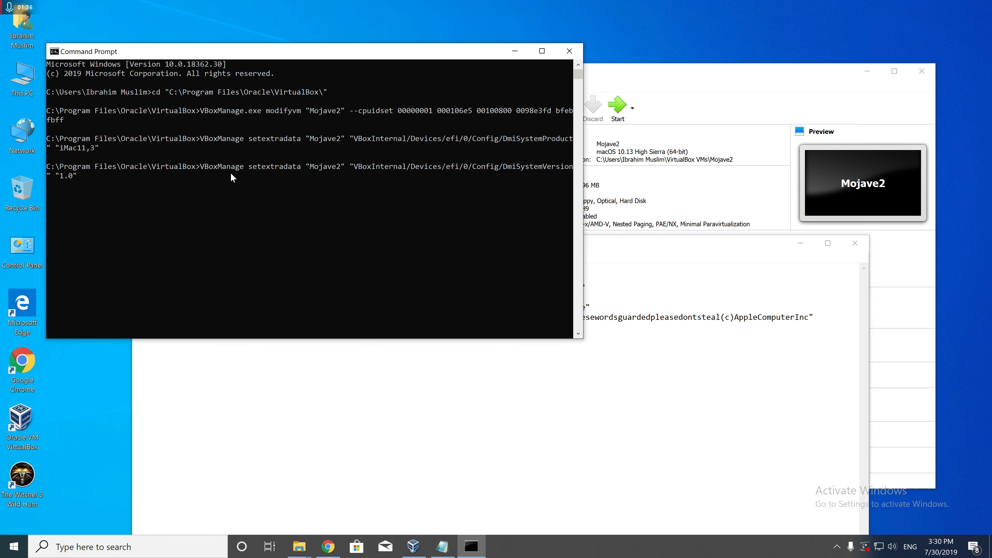
right_click(230, 173)
key(Return)
Run the VBoxManage setextradata command from Code Fix that sets Mojave2's DmiBoardProduct to "Iloveapple".
key(alt+Tab)
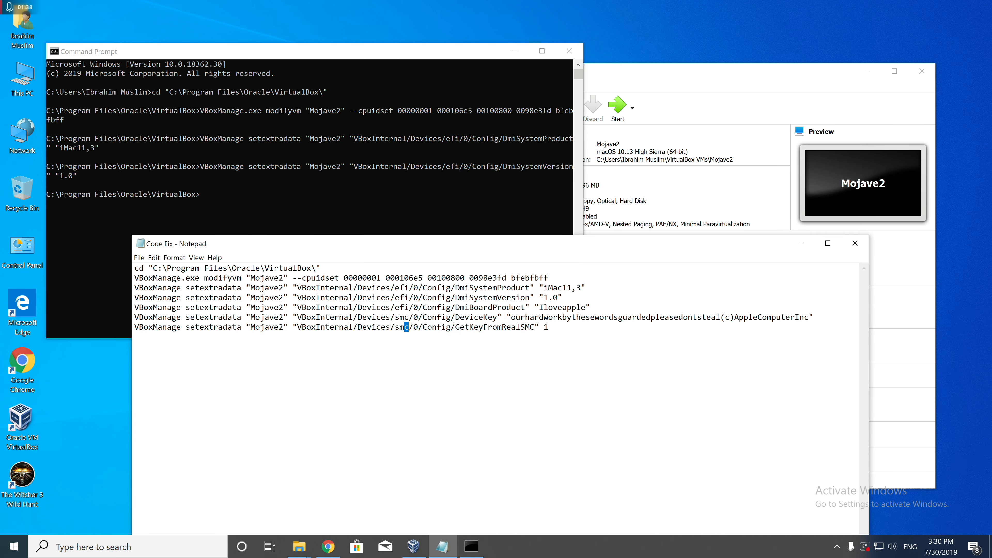
drag(590, 307, 135, 307)
key(ctrl+c)
click(151, 213)
right_click(151, 213)
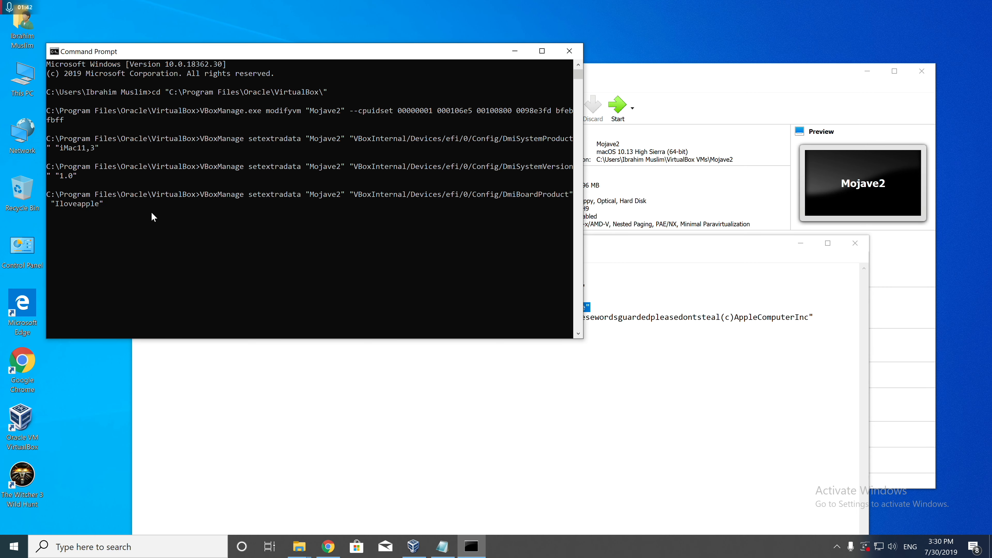
key(Return)
Run the VBoxManage setextradata command from Code Fix that sets Mojave2's smc DeviceKey to the supplied device key.
drag(455, 364, 460, 364)
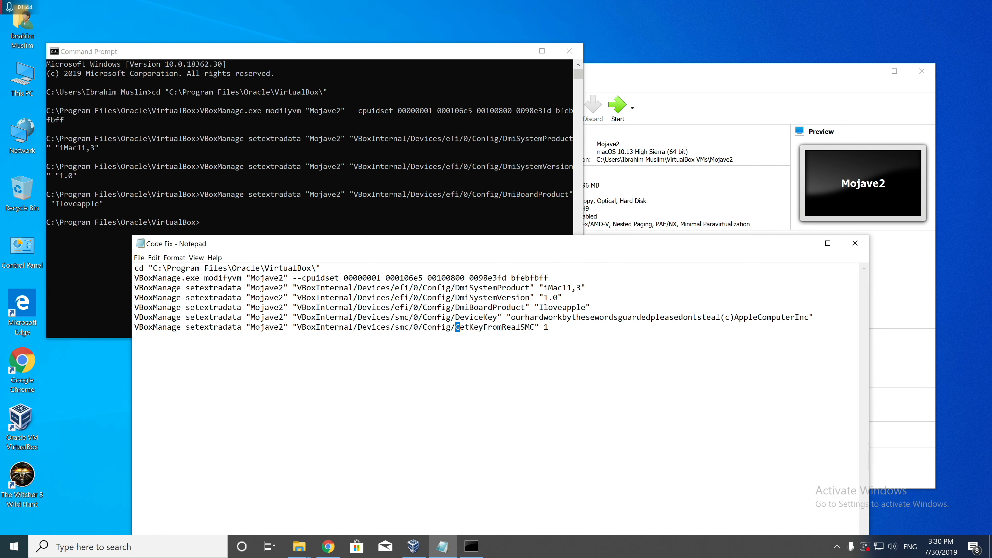
drag(813, 317, 134, 317)
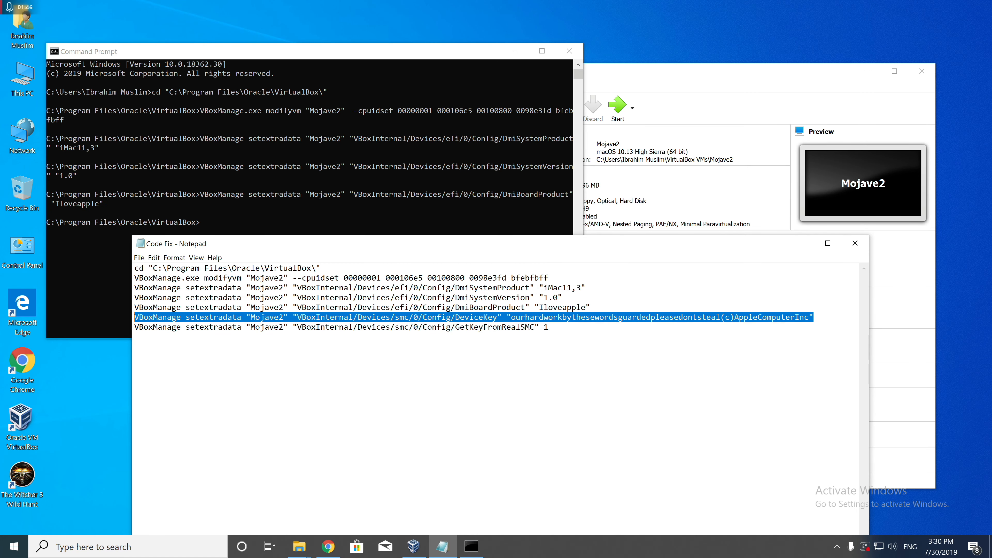
click(225, 214)
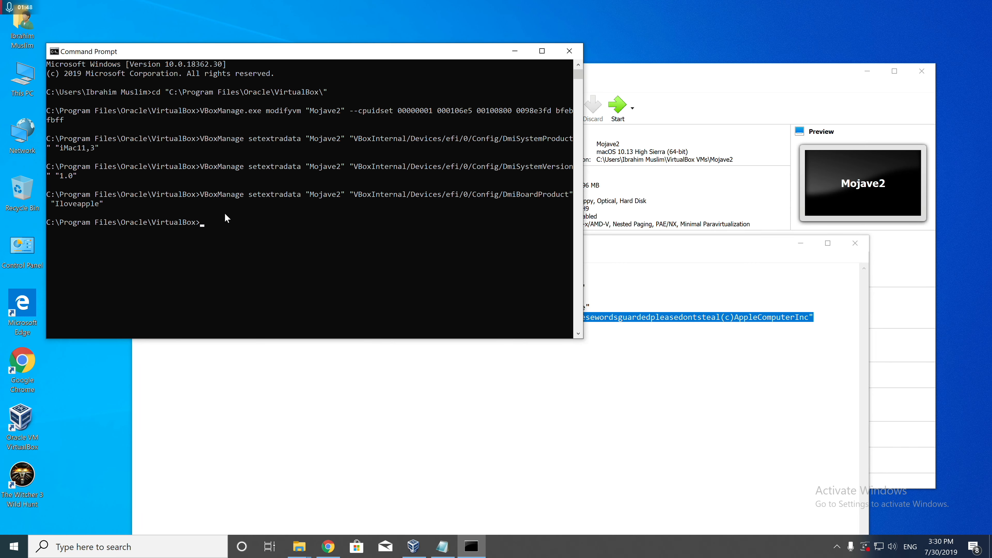
key(Return)
key(ctrl+v)
key(Return)
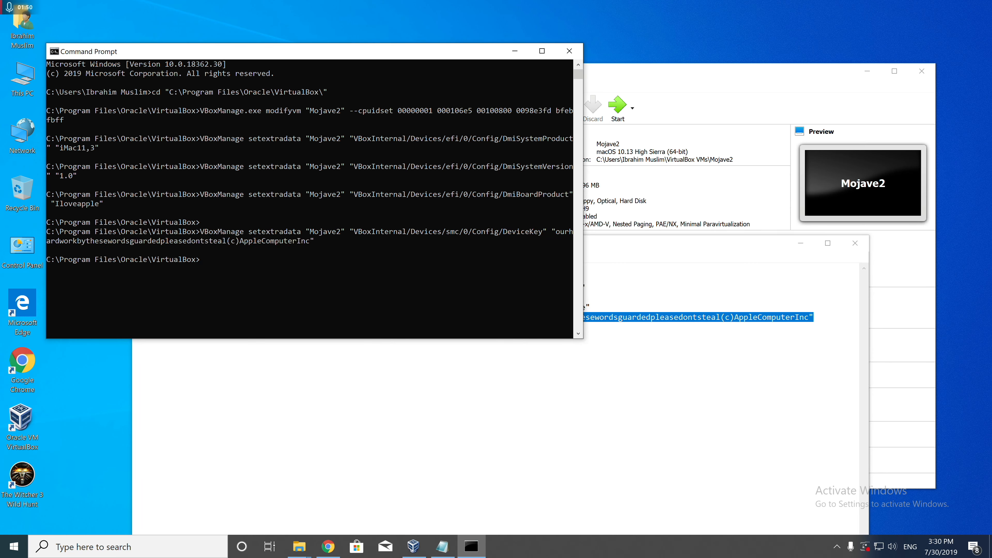
Run the VBoxManage setextradata command from Code Fix that sets Mojave2's GetKeyFromRealSMC to 1.
click(255, 345)
drag(549, 326, 135, 326)
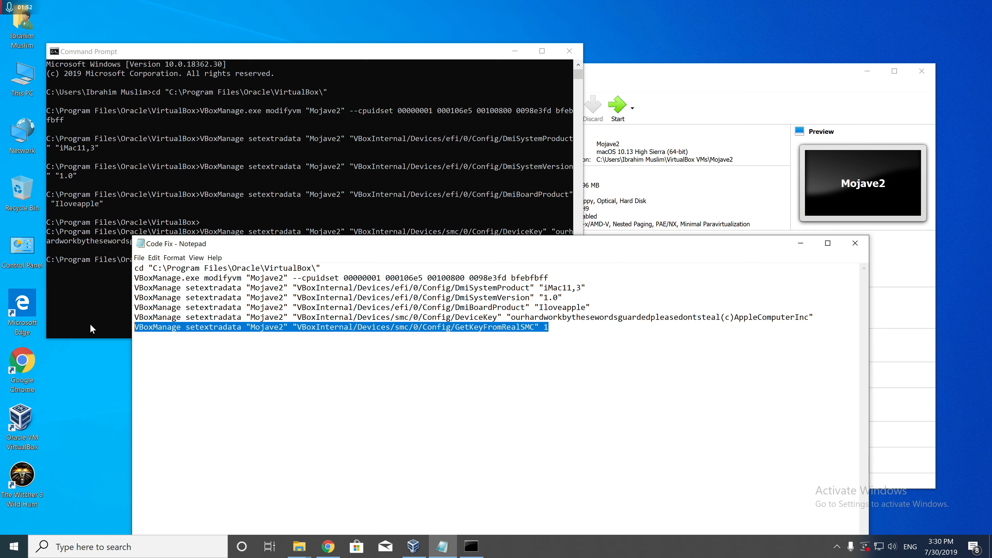
click(118, 178)
key(ctrl+v)
key(Return)
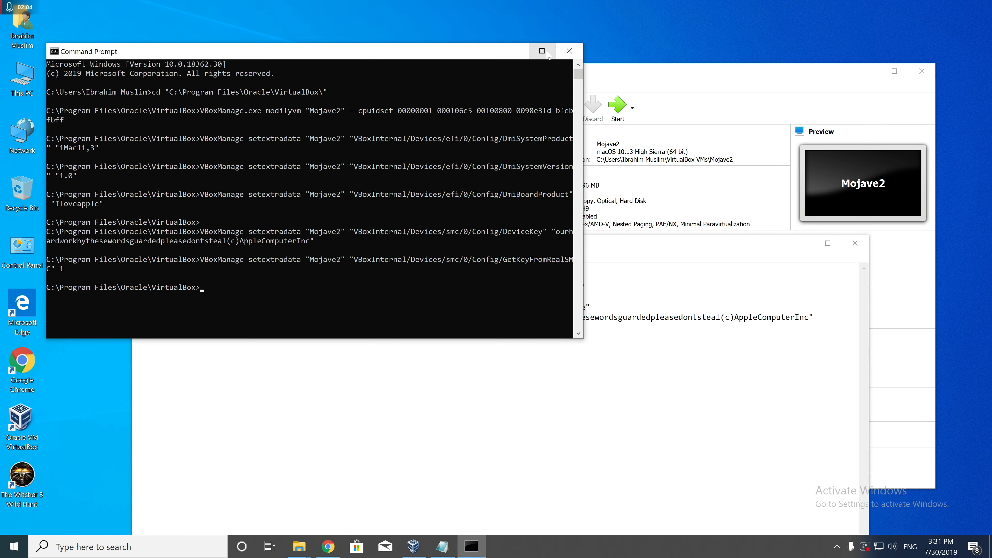
Close Command Prompt and the Code Fix file, and start the Mojave2 virtual machine.
click(569, 51)
click(855, 243)
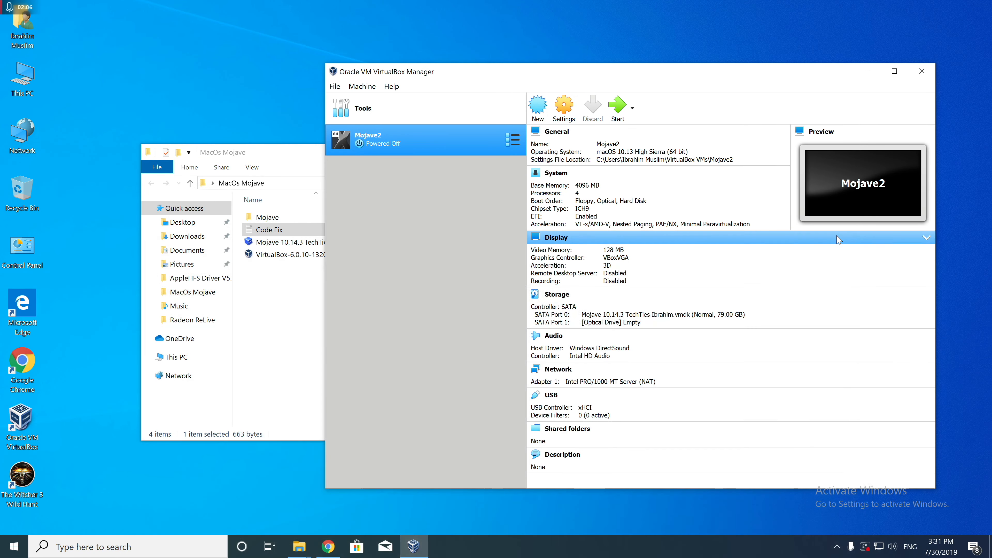
drag(556, 76, 402, 65)
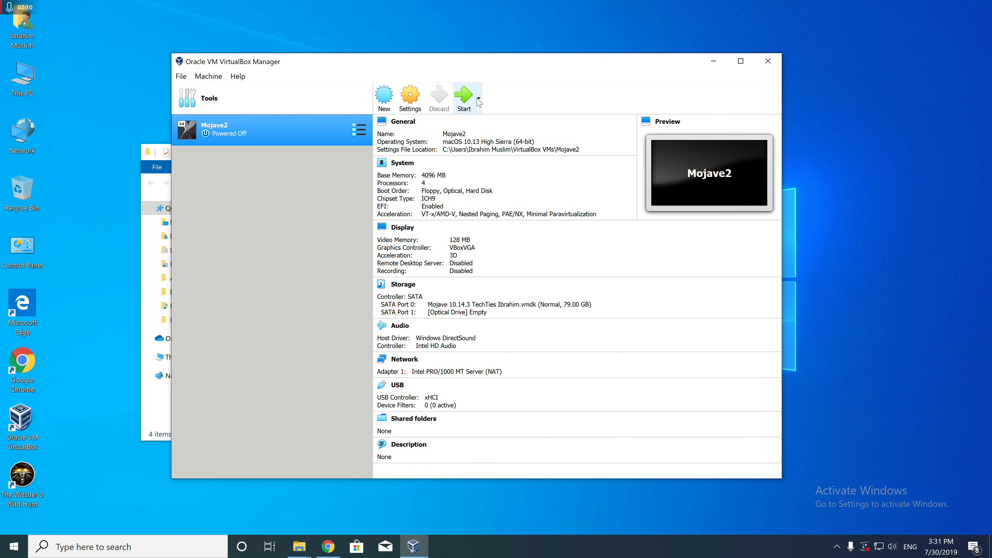
click(464, 101)
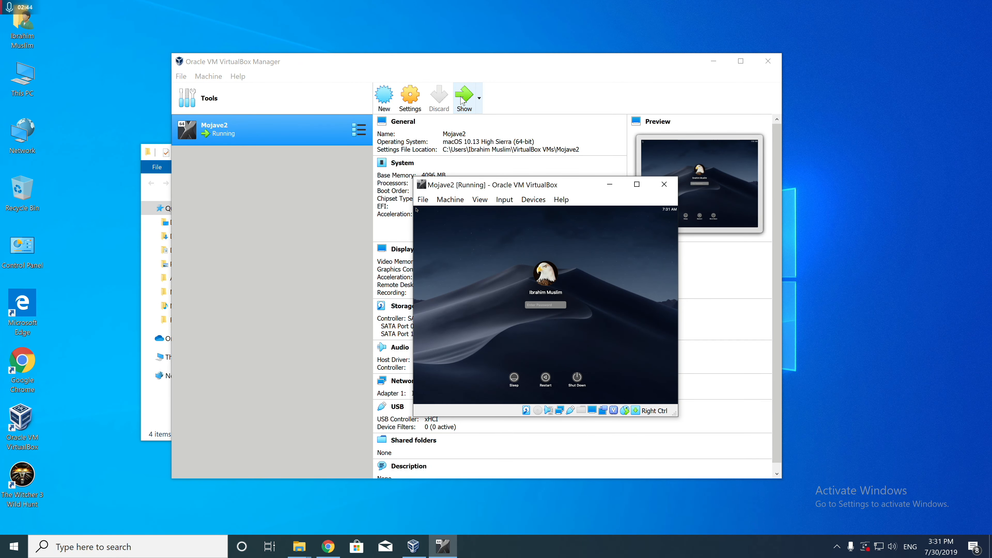
Try enlarging the running Mojave2 window, and fit it back to the guest display with Adjust Window Size.
drag(556, 188, 360, 70)
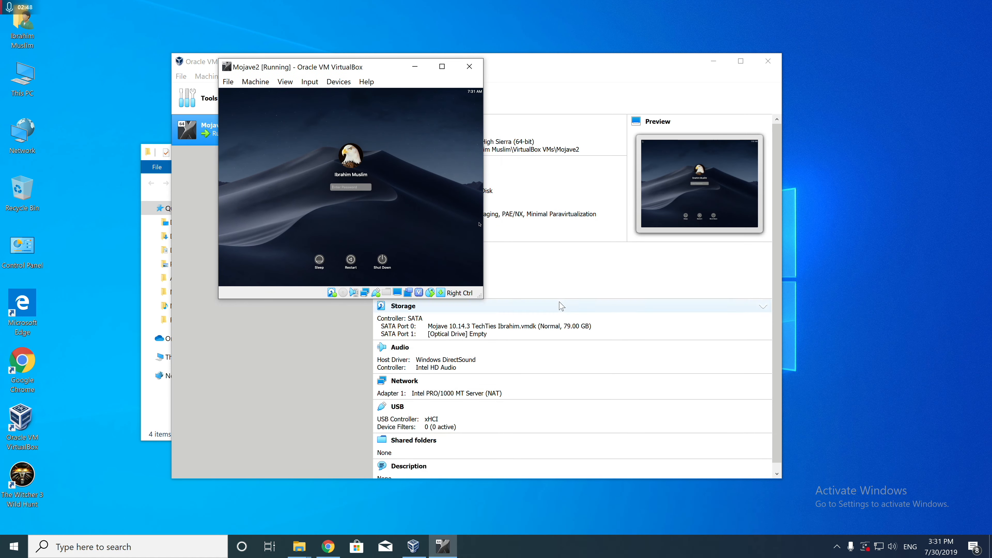
drag(481, 297, 788, 474)
click(309, 82)
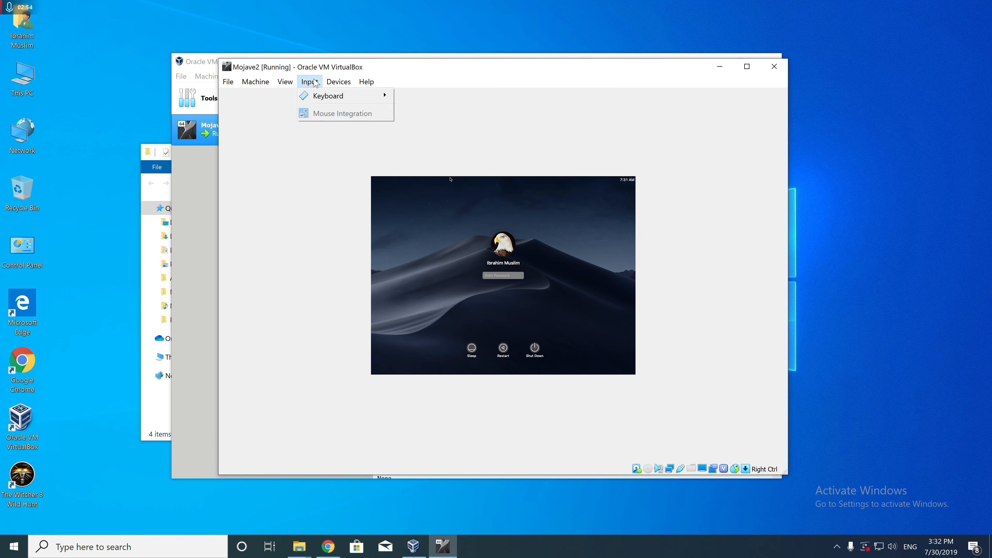
mouse_move(338, 81)
mouse_move(286, 83)
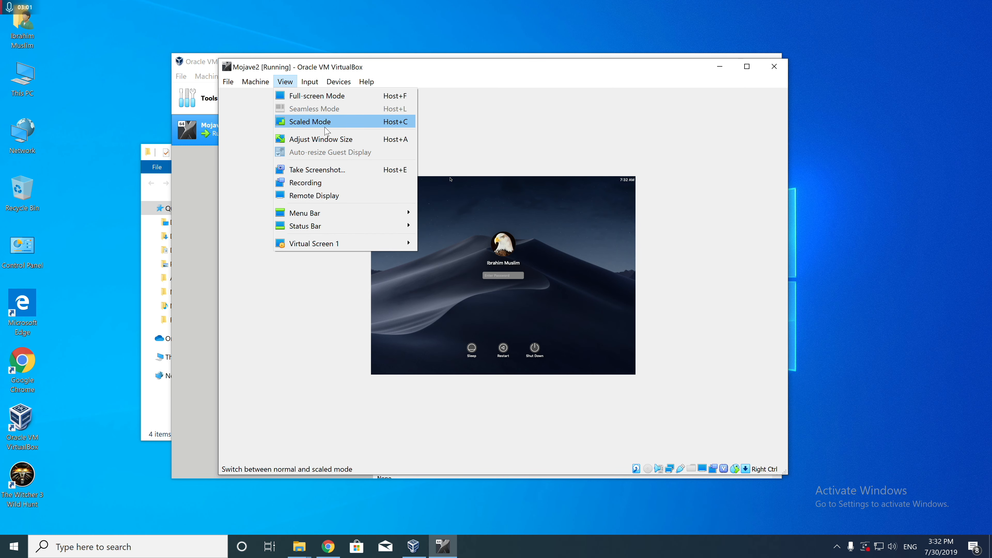
click(329, 140)
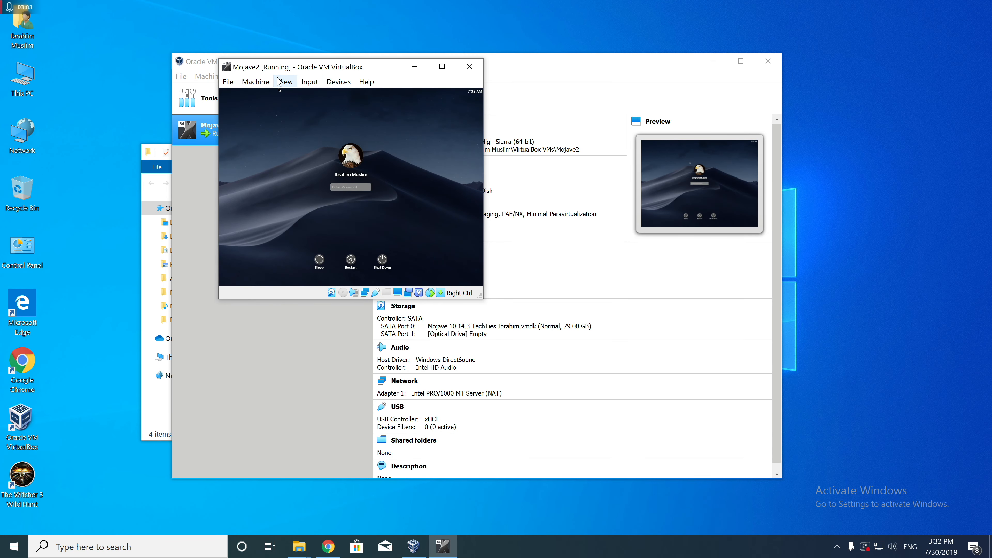
Switch the running Mojave2 virtual machine to Scaled Mode and accept the change.
click(285, 82)
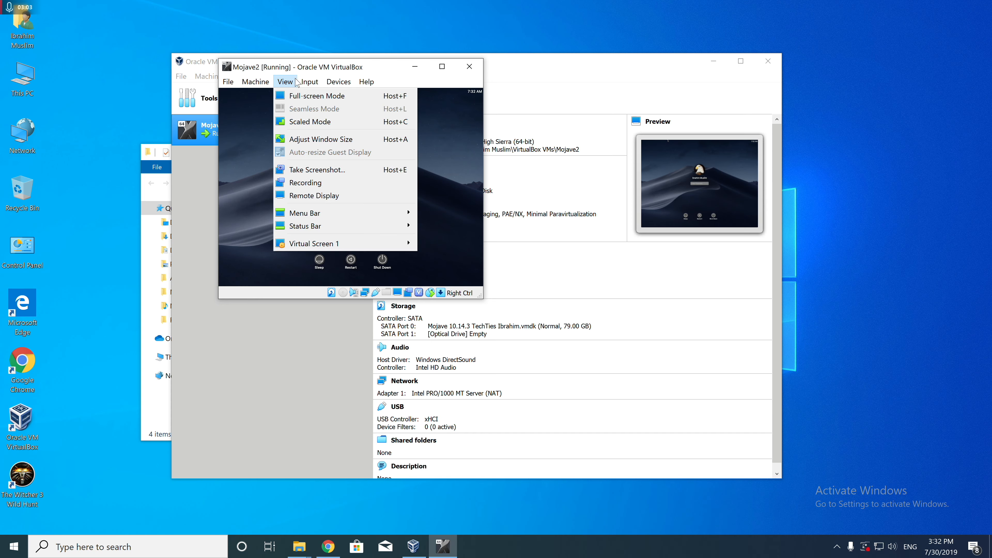
click(321, 121)
click(329, 232)
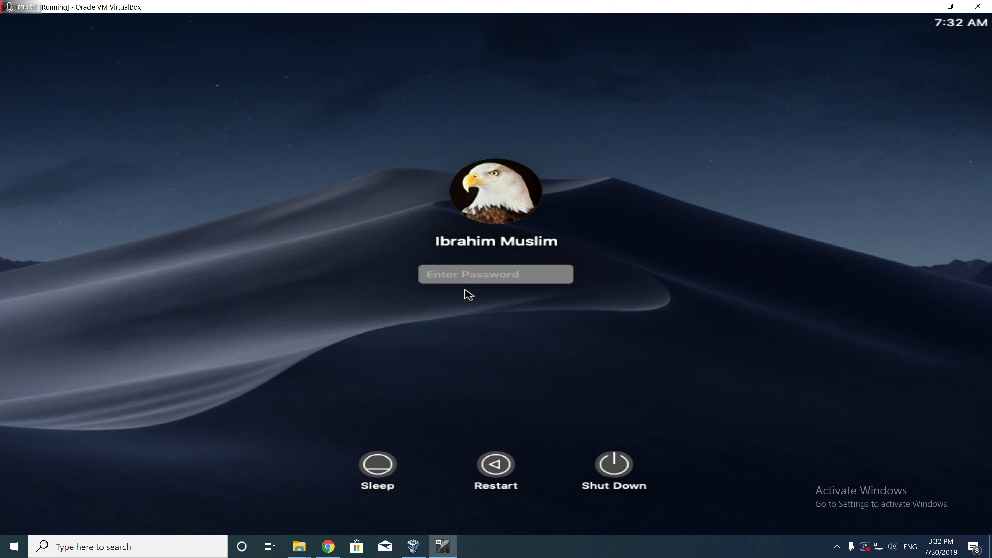
Log in to macOS in the virtual machine by entering the account password.
text(••••)
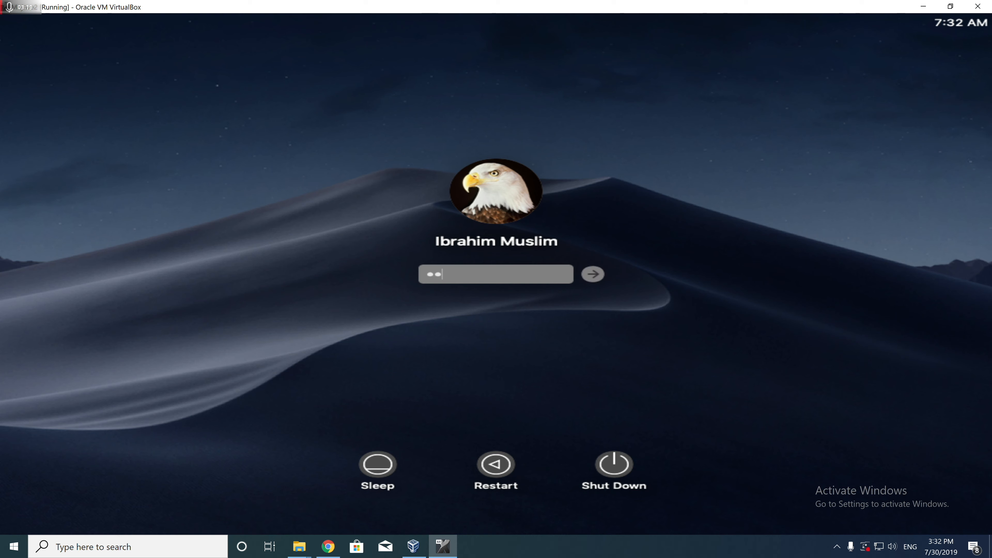
key(Return)
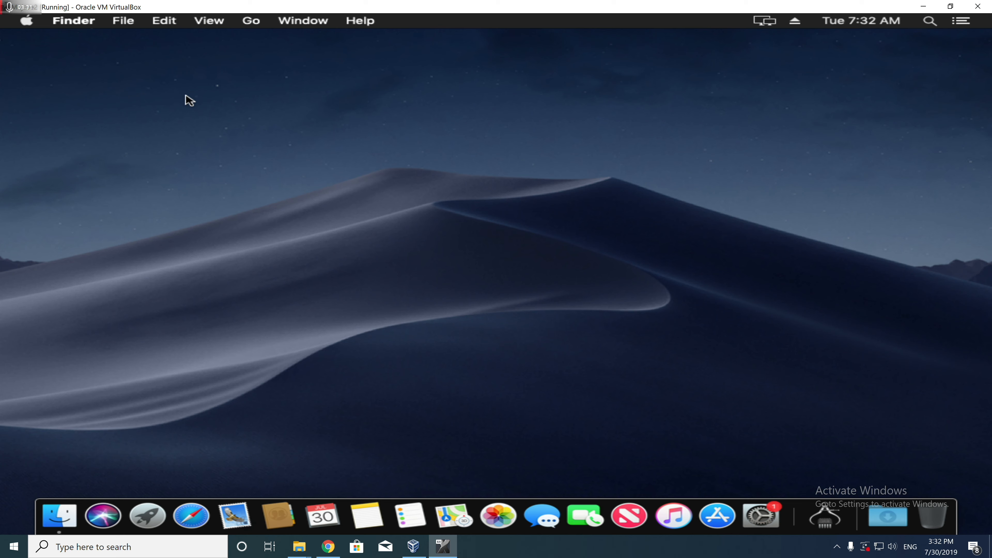
Examine the macOS version and hardware overview in About This Mac, and close it.
click(28, 21)
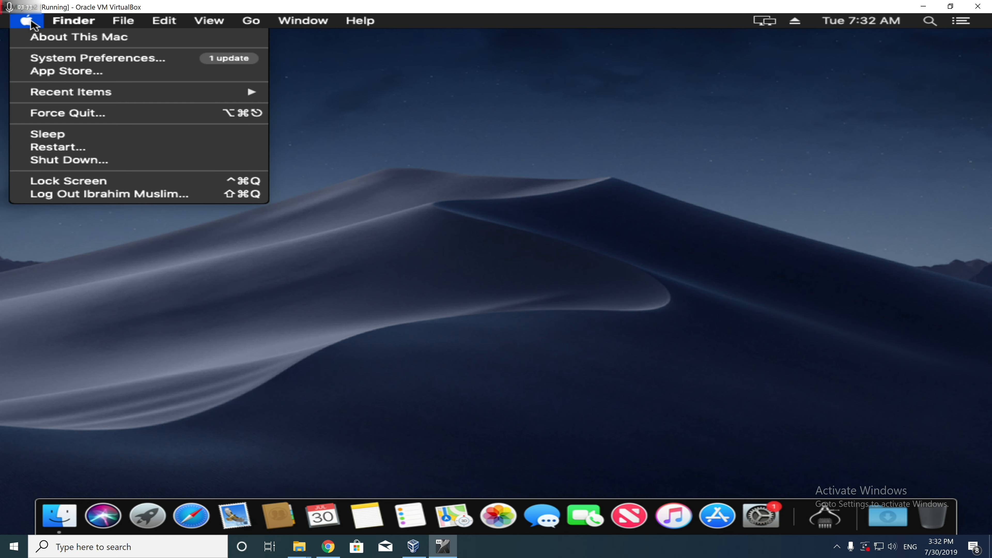
click(68, 35)
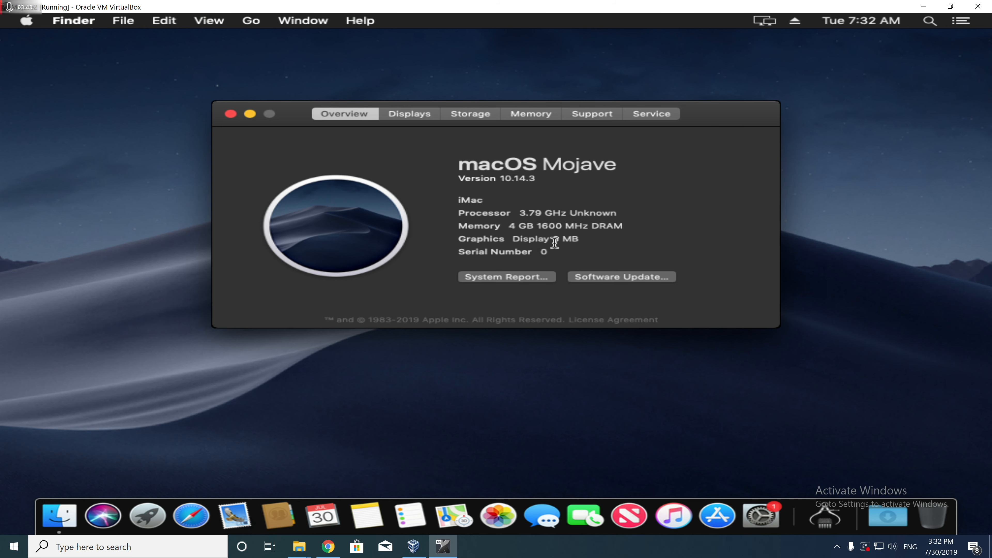
drag(553, 239, 640, 230)
click(517, 278)
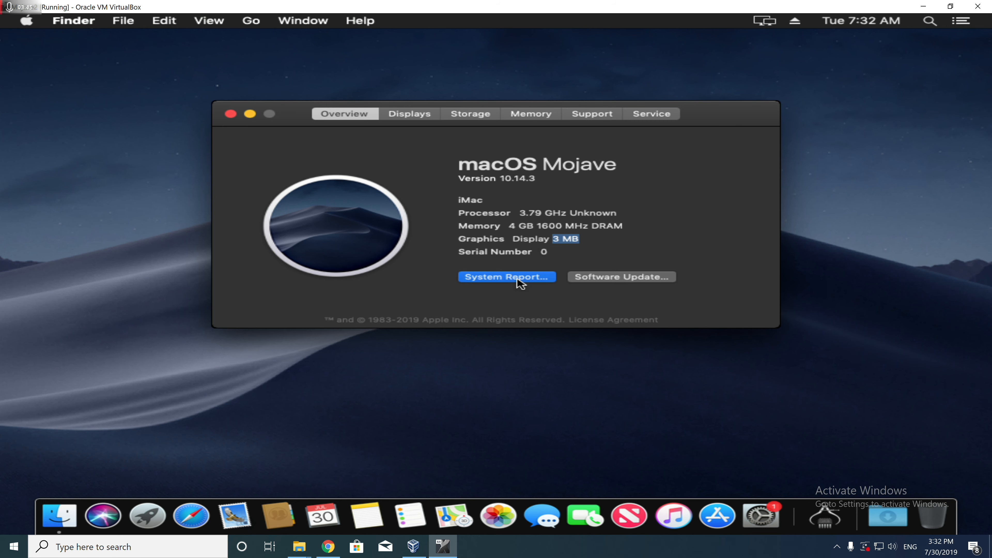
click(231, 114)
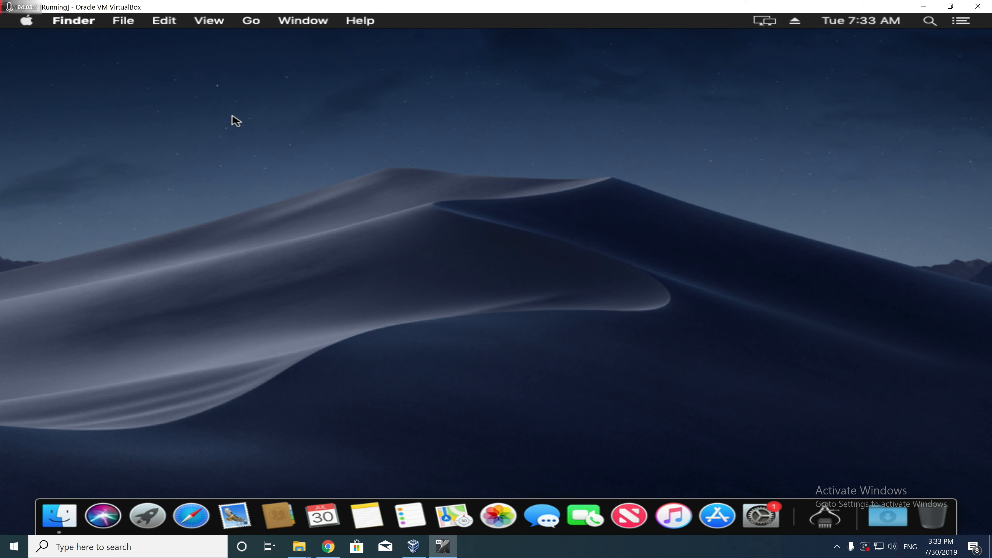